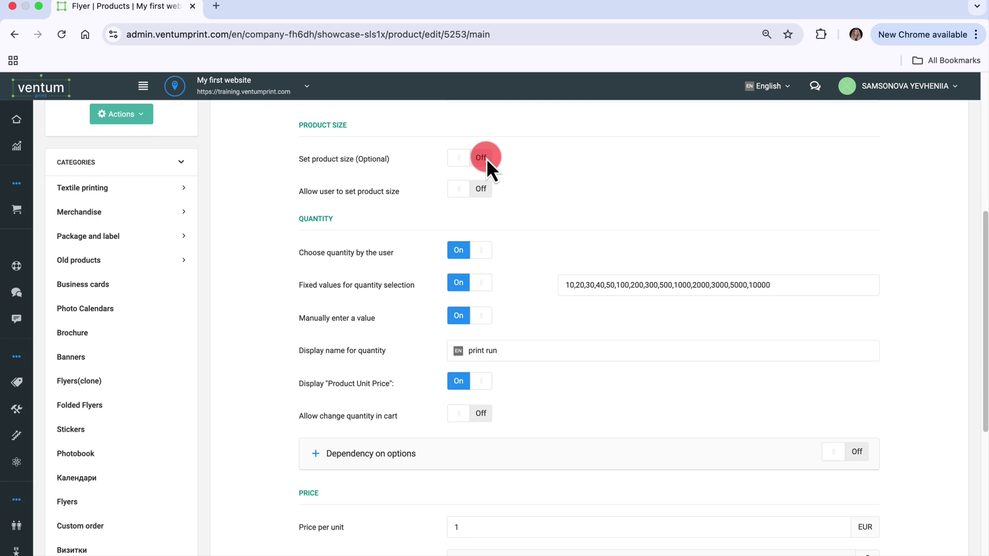
pyautogui.click(486, 158)
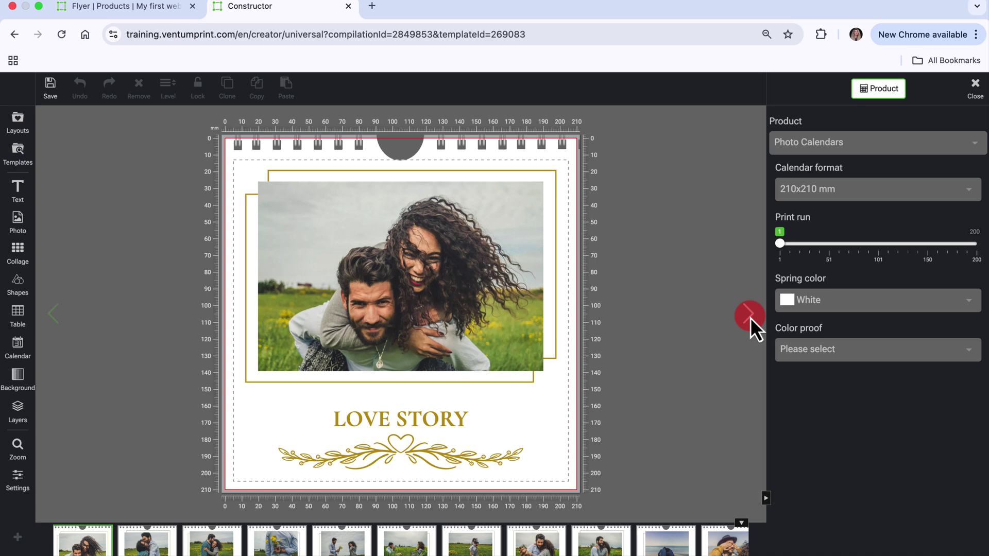
pyautogui.click(749, 316)
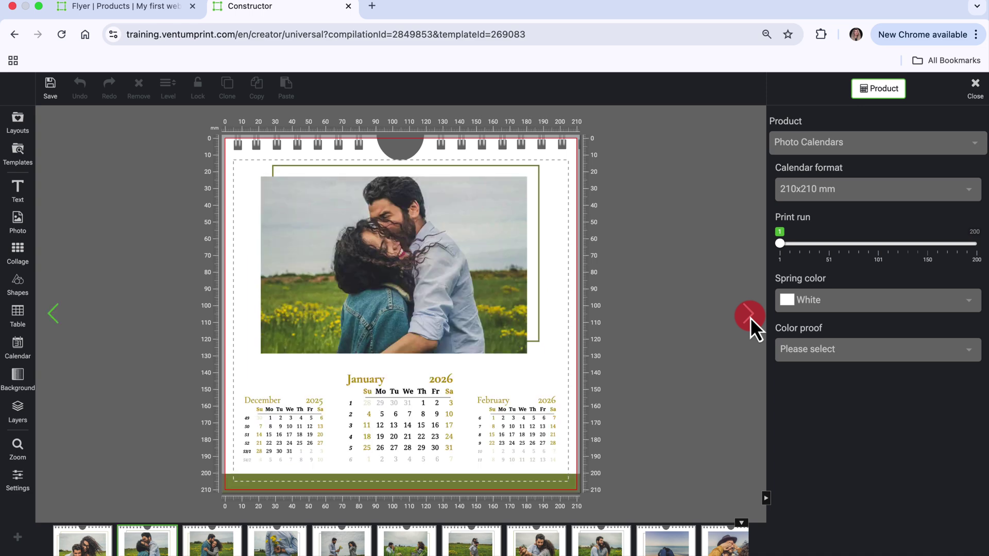
pyautogui.click(751, 317)
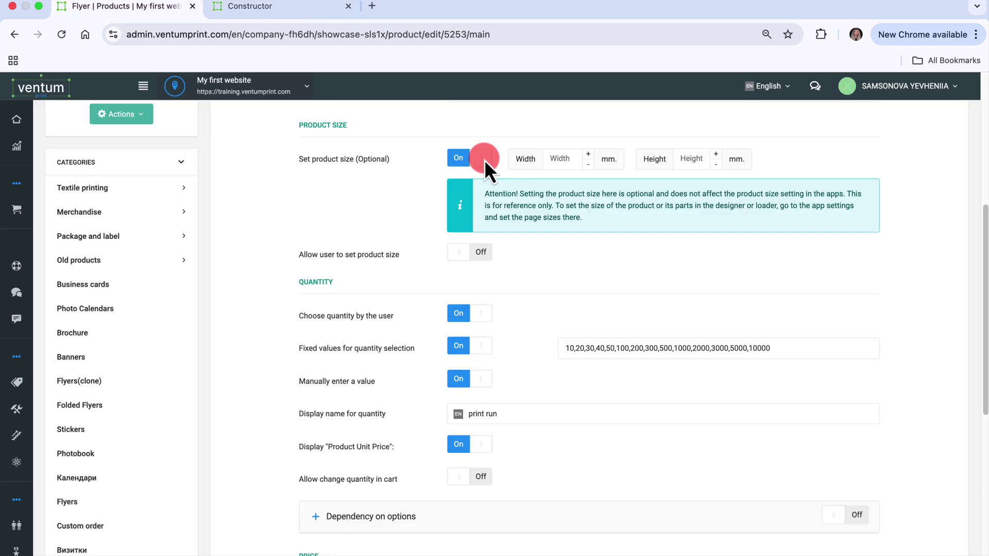
pyautogui.click(485, 159)
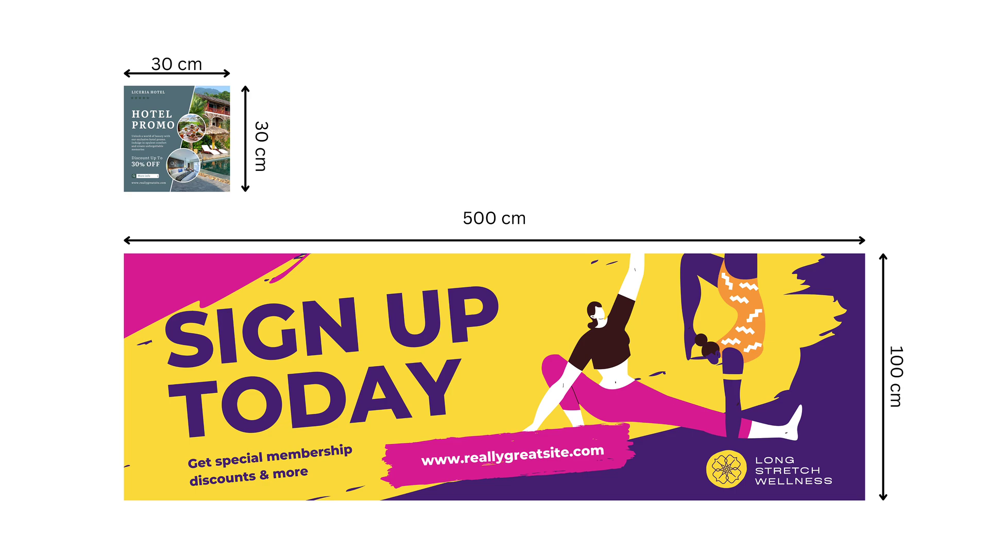
# - Allow users to set the flyer's product size and choose Centimeters (cm²) as the area units
pyautogui.click(481, 192)
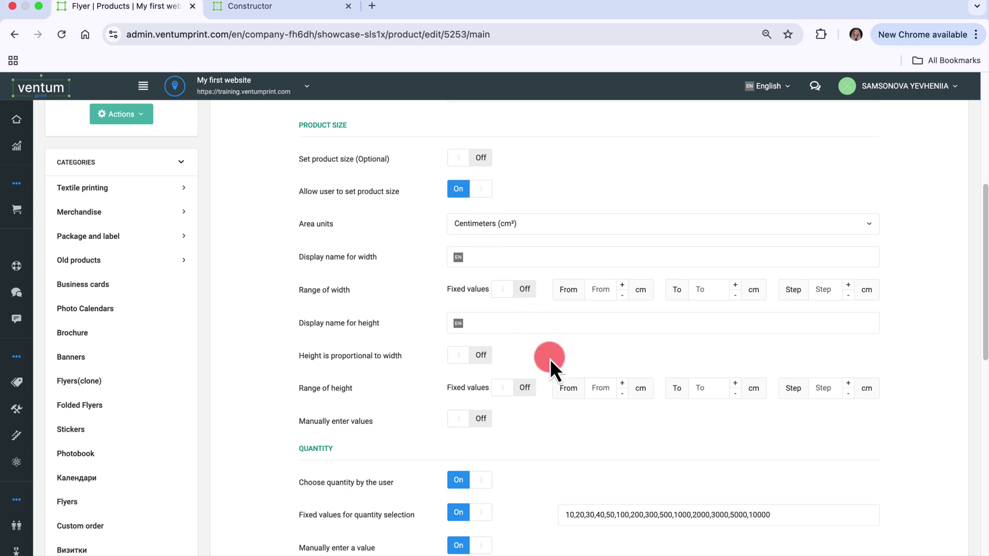
pyautogui.scroll(-6, 549, 358)
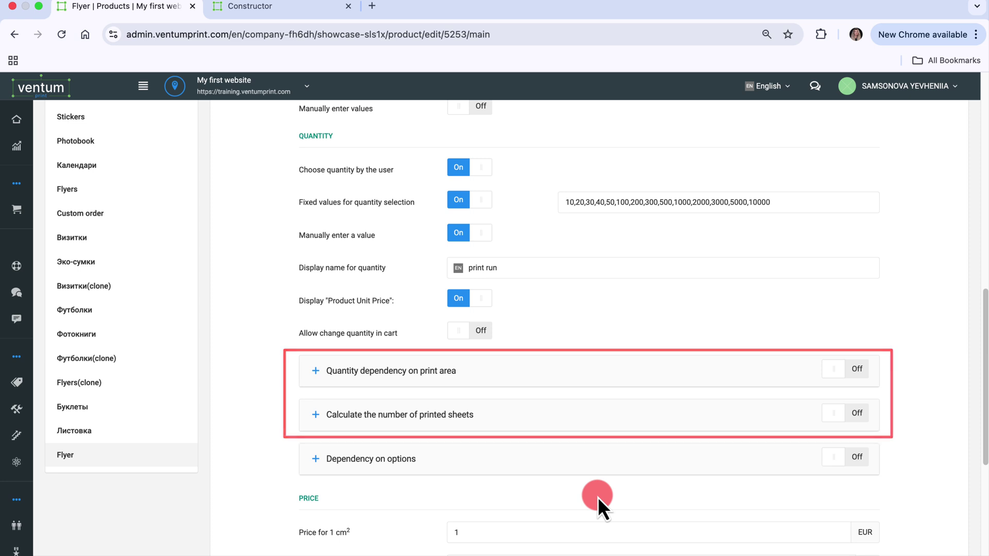
pyautogui.scroll(-5, 597, 497)
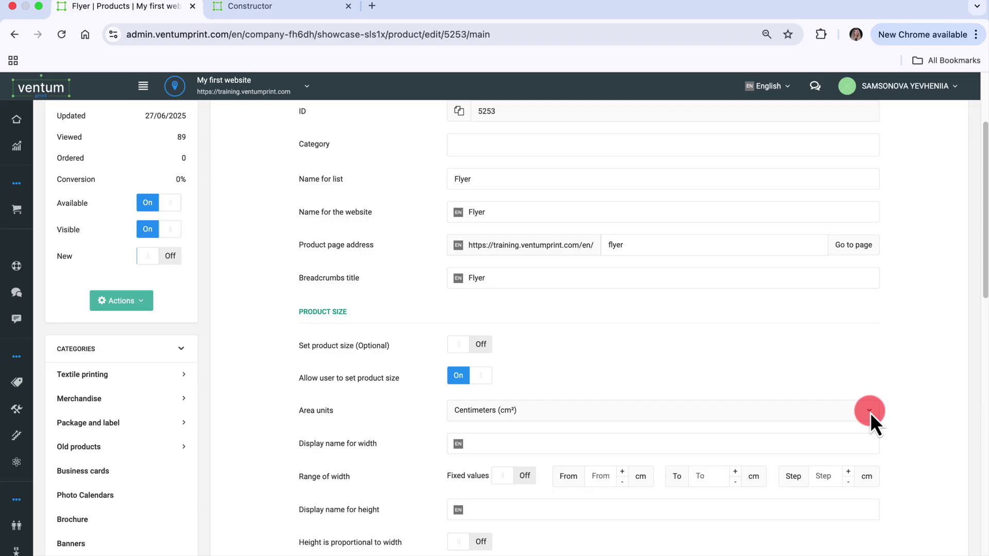
pyautogui.click(870, 413)
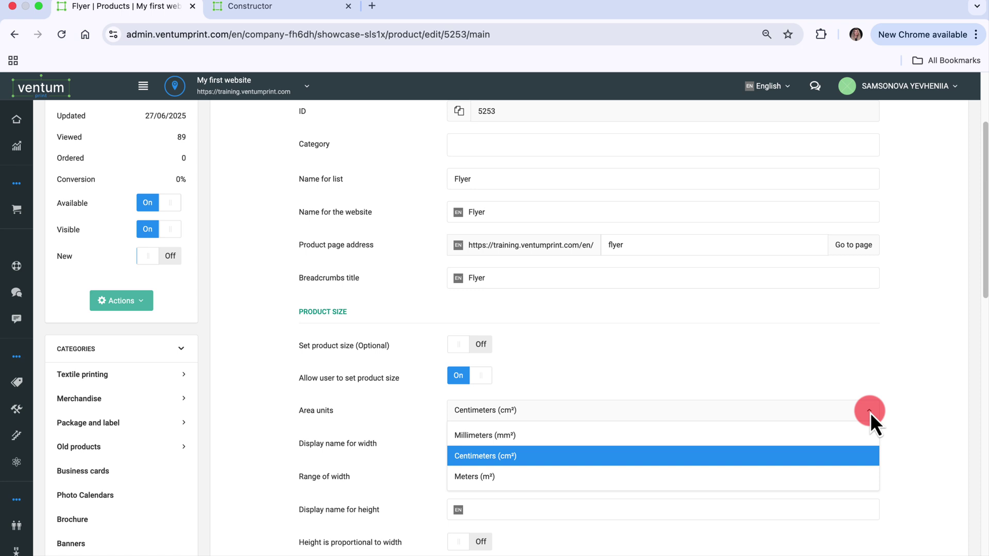
pyautogui.click(824, 456)
# - Enter "flyer width" as the display name for width and "flyer height" as the display name for height
pyautogui.scroll(-5, 824, 458)
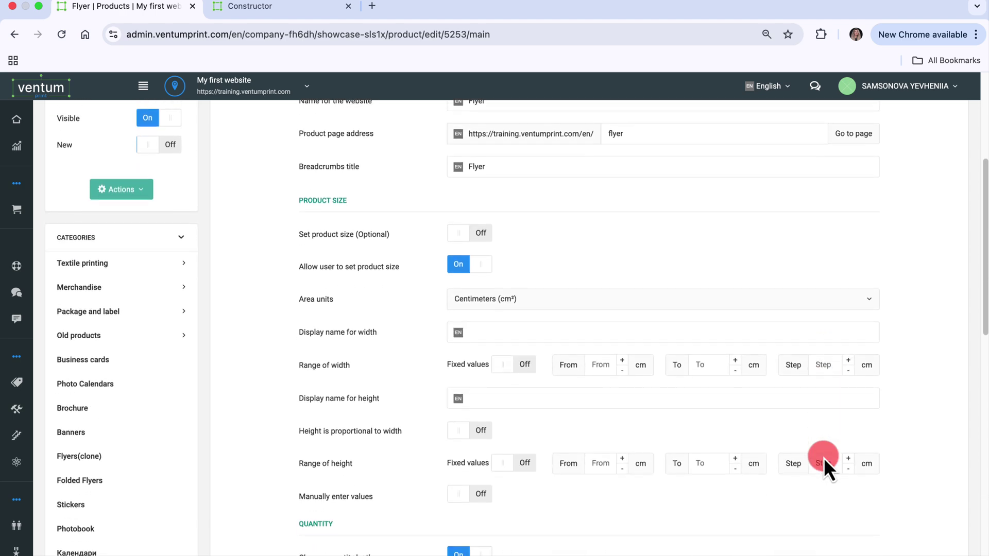
pyautogui.scroll(-9, 824, 458)
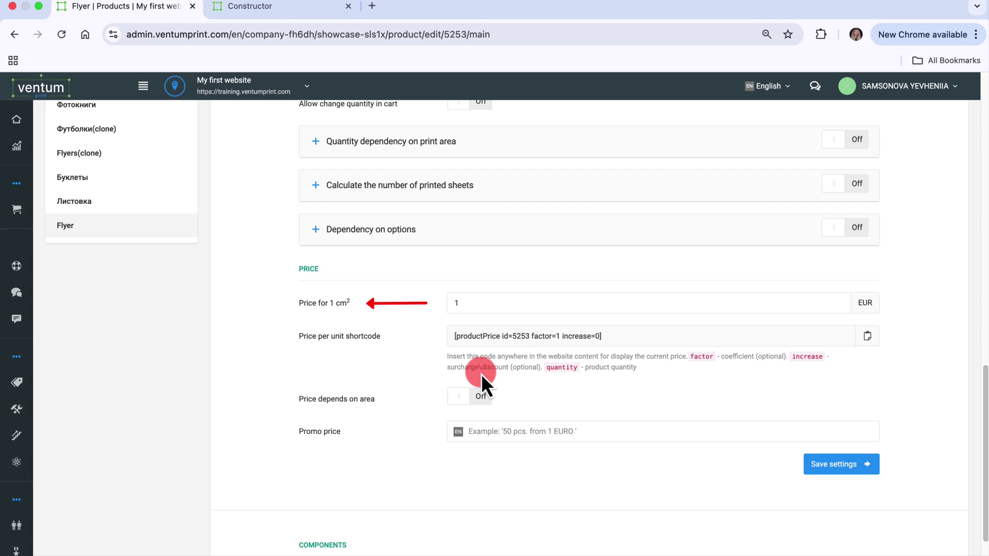
pyautogui.scroll(5, 481, 374)
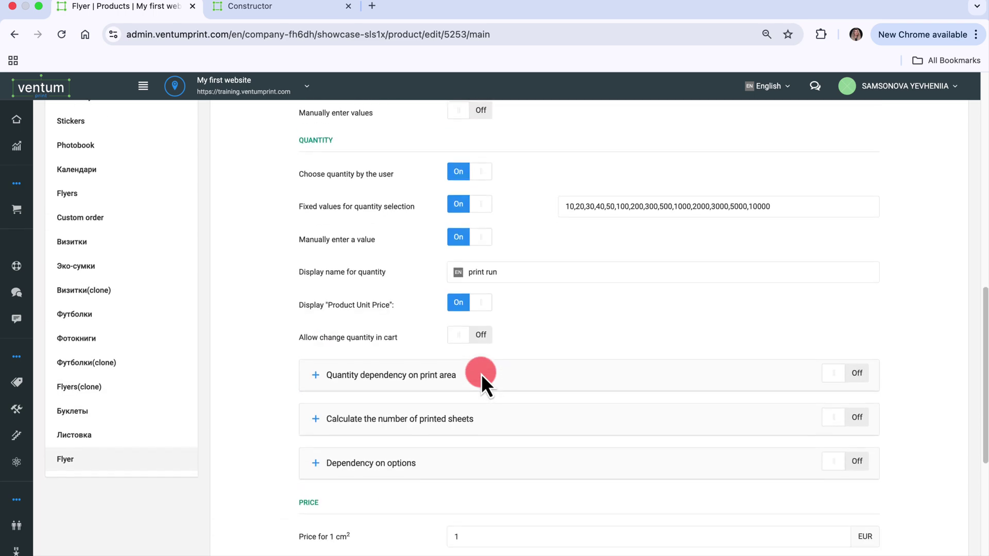
pyautogui.scroll(9, 481, 374)
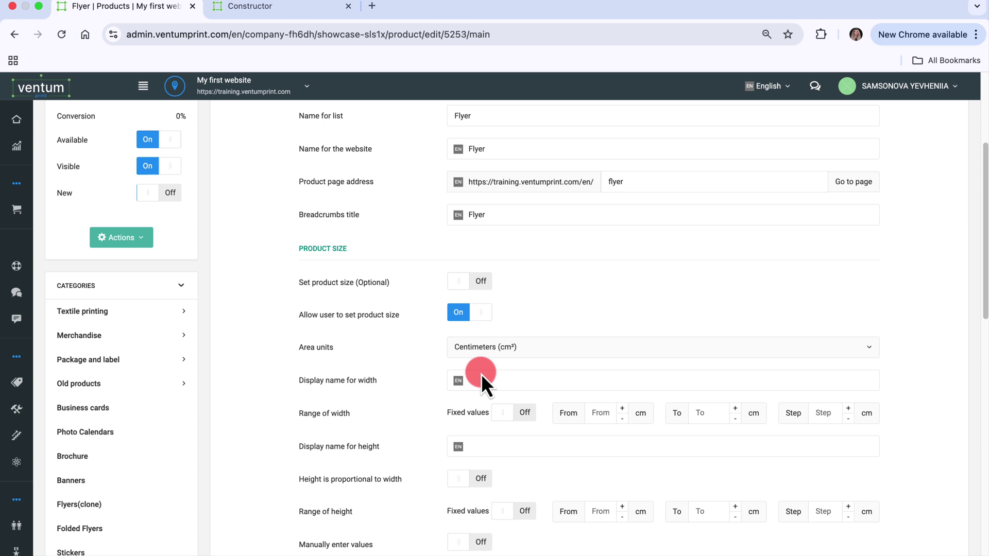
pyautogui.click(483, 375)
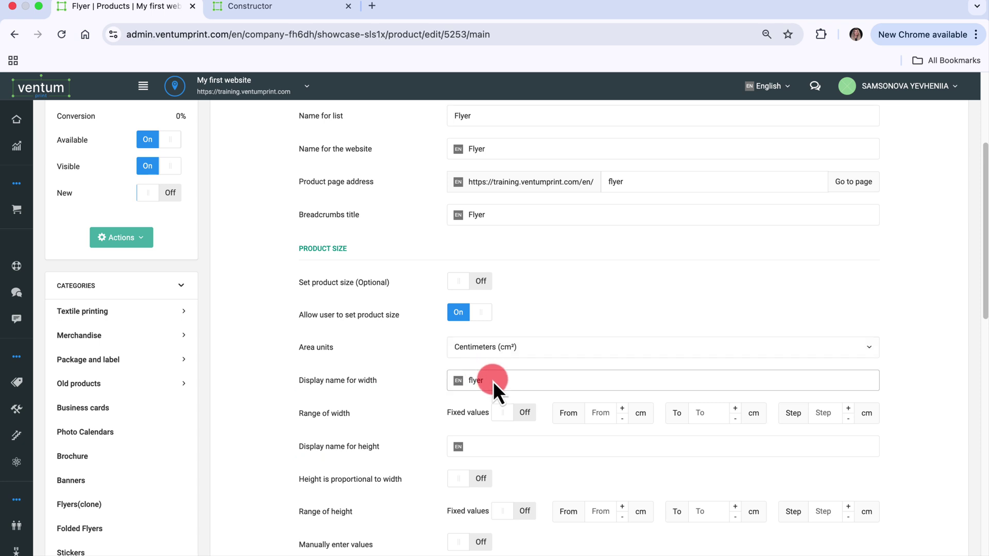
pyautogui.write('flyer width')
pyautogui.click(498, 444)
pyautogui.write('flyer height')
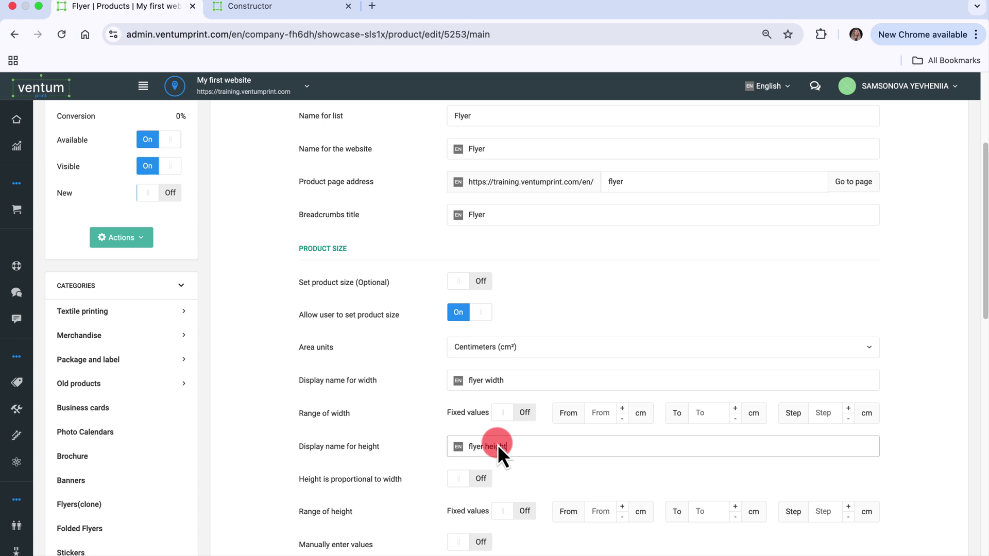
# - Set the width range from 5 to 50 cm with a step of 5 cm
pyautogui.click(600, 413)
pyautogui.write('5')
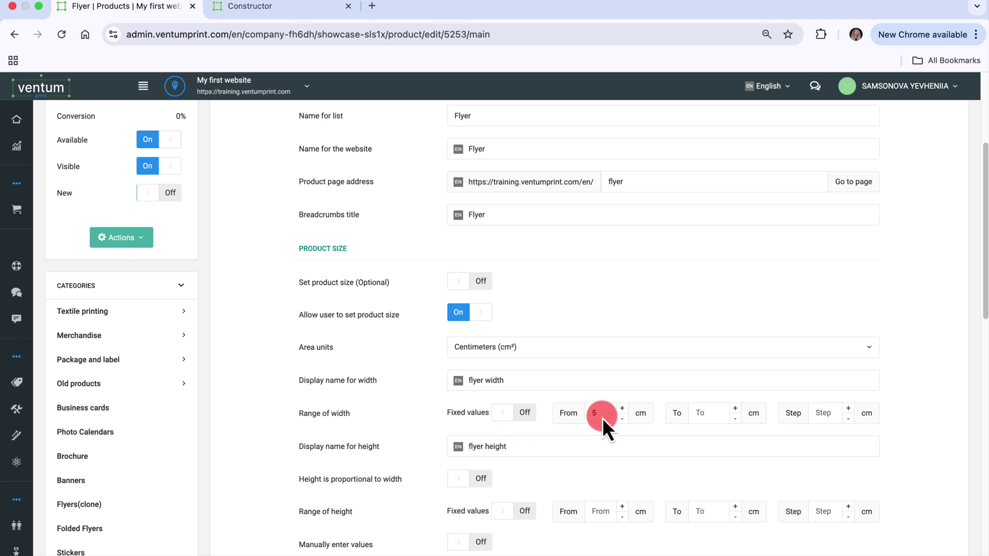
pyautogui.click(710, 414)
pyautogui.click(822, 415)
pyautogui.scroll(-5, 822, 414)
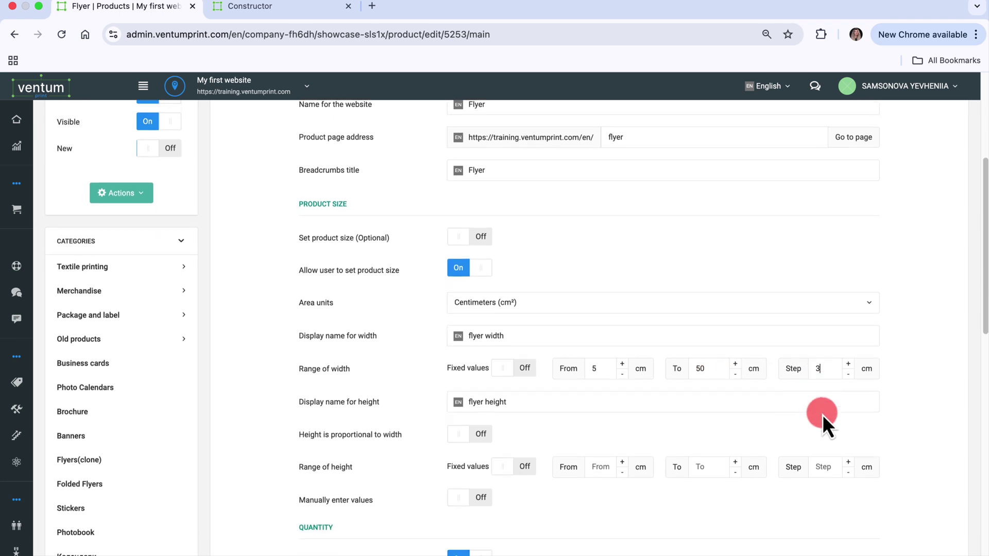
pyautogui.press('BackSpace')
pyautogui.write('5')
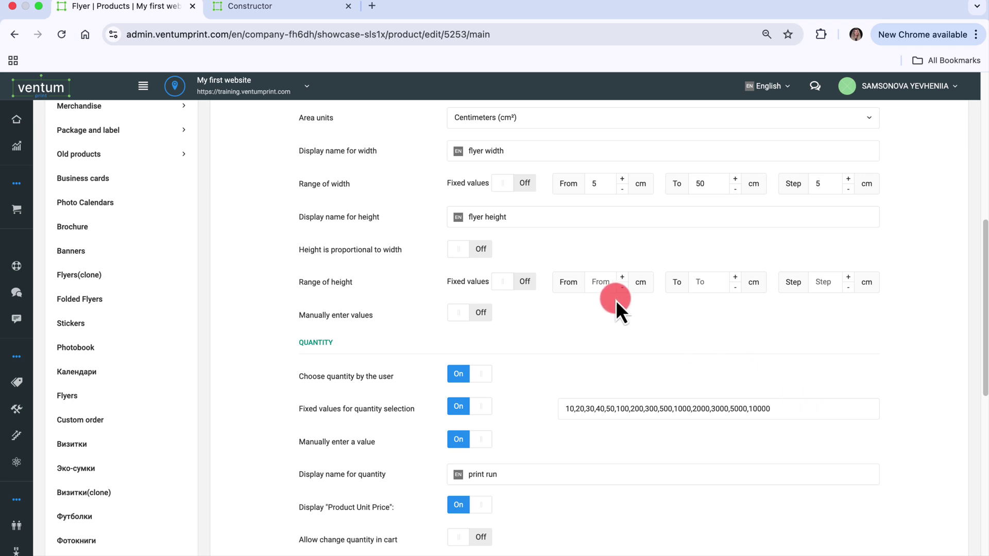
# - Set the height range from 5 to 50 cm with a step of 5 cm and save the product settings
pyautogui.write('5')
pyautogui.click(706, 283)
pyautogui.write('50')
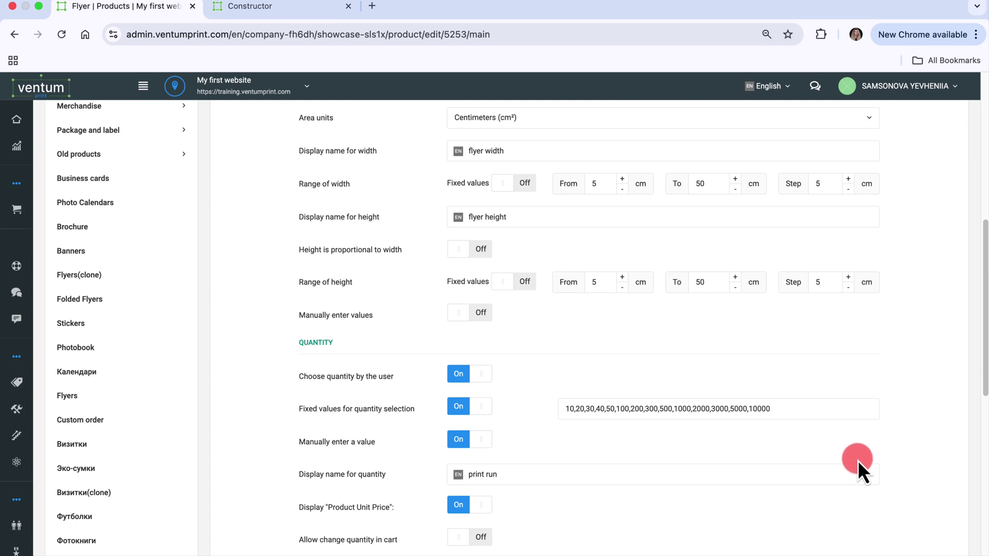
pyautogui.scroll(-5, 857, 461)
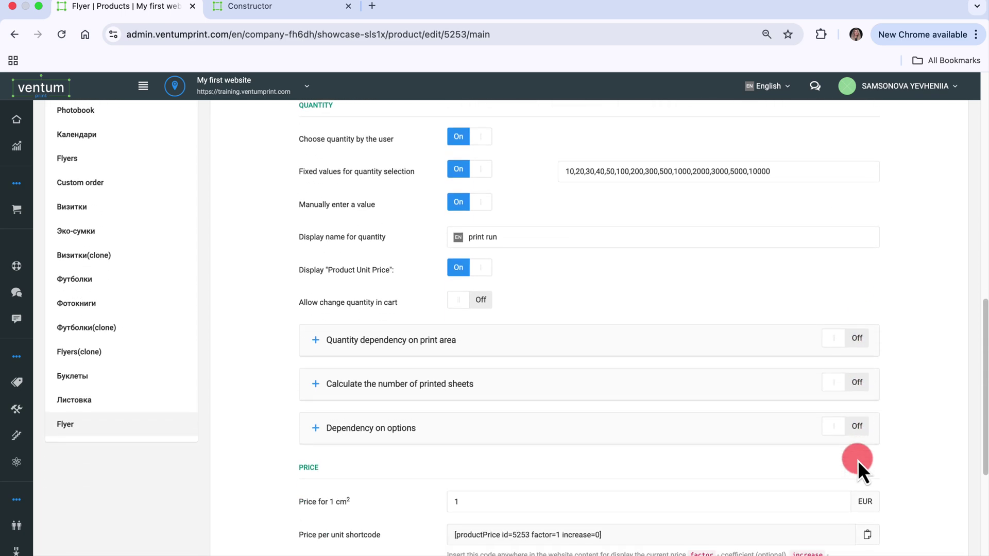
pyautogui.scroll(-4, 859, 461)
pyautogui.click(859, 480)
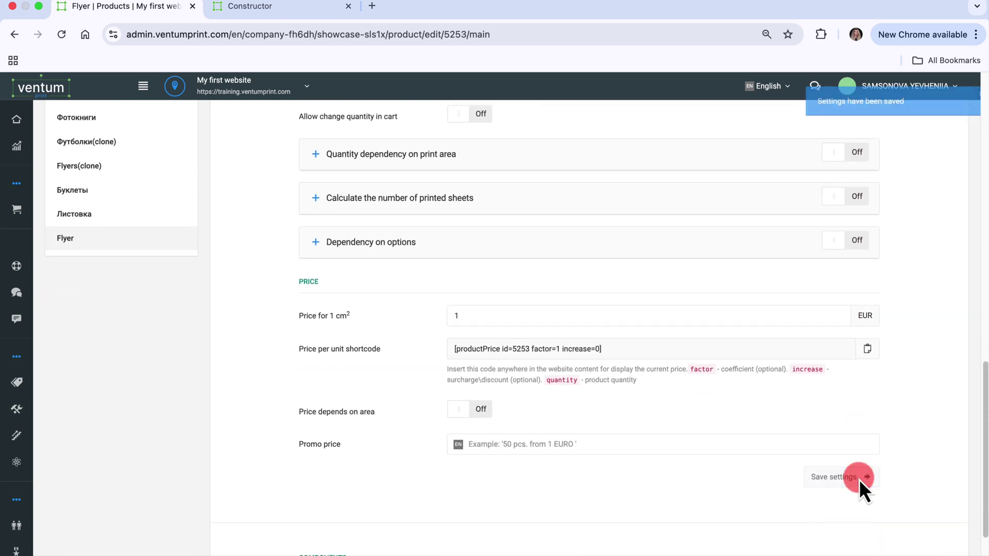
# - Check the size sliders and price on the flyer's public page against the price for 1 cm² in the product settings
pyautogui.click(900, 407)
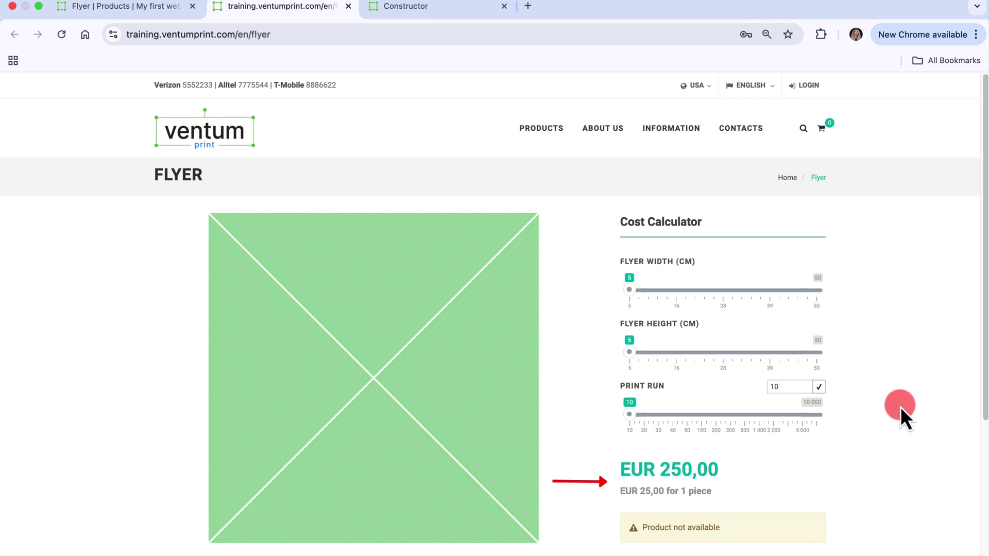
pyautogui.click(100, 4)
pyautogui.scroll(-7, 672, 401)
pyautogui.scroll(-10, 672, 400)
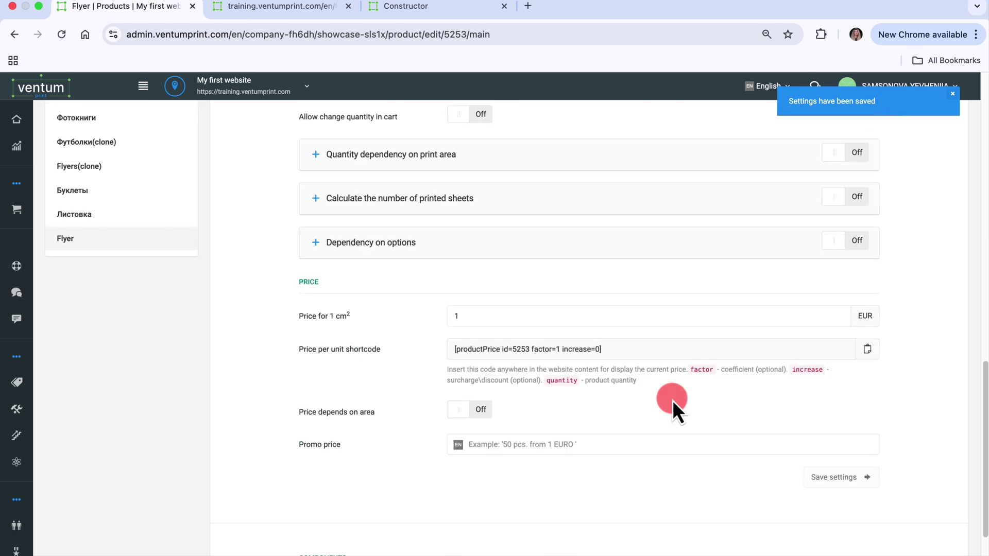
pyautogui.scroll(-2, 672, 401)
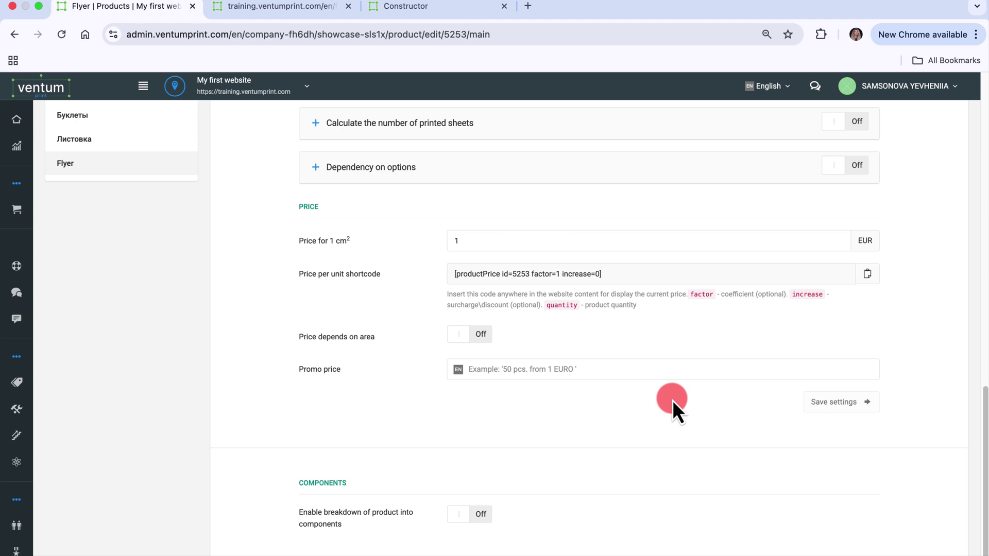
pyautogui.click(276, 7)
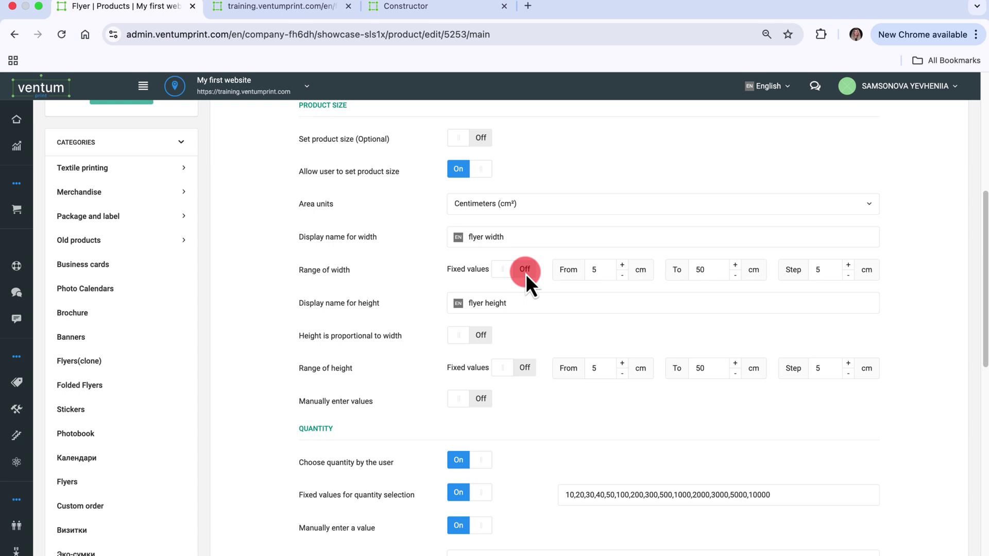
# - Make the flyer height proportional to its width with a height-to-width ratio of 1 and save the settings
pyautogui.click(526, 270)
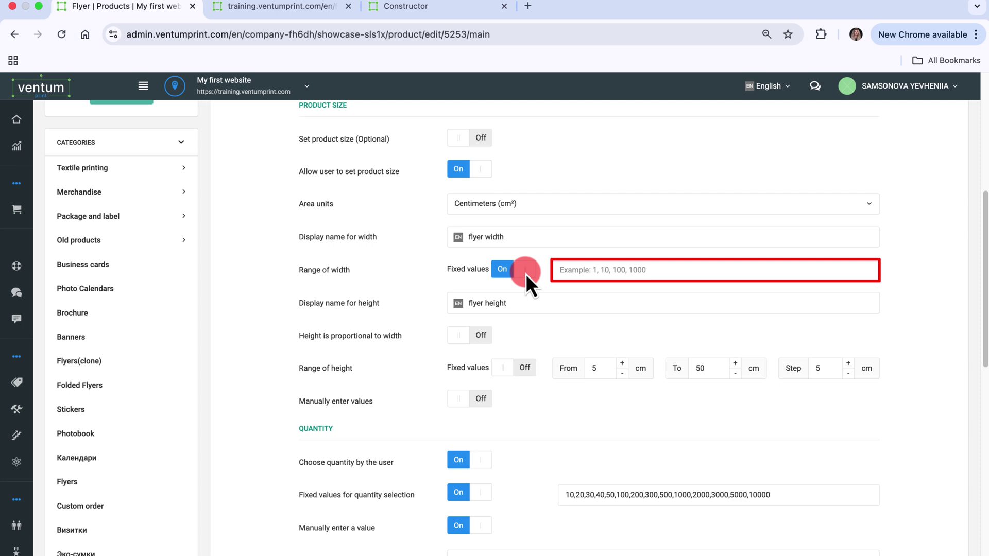
pyautogui.click(526, 273)
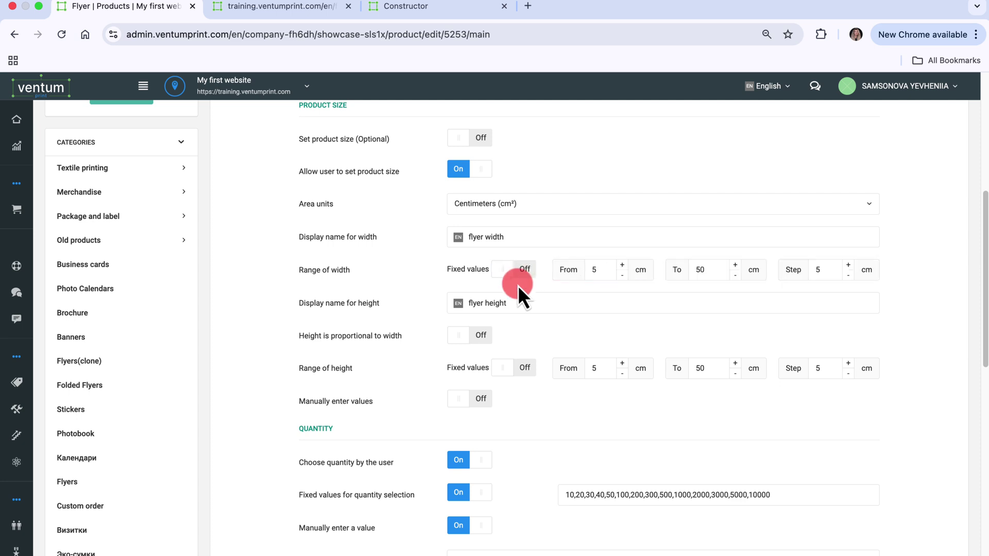
pyautogui.click(482, 339)
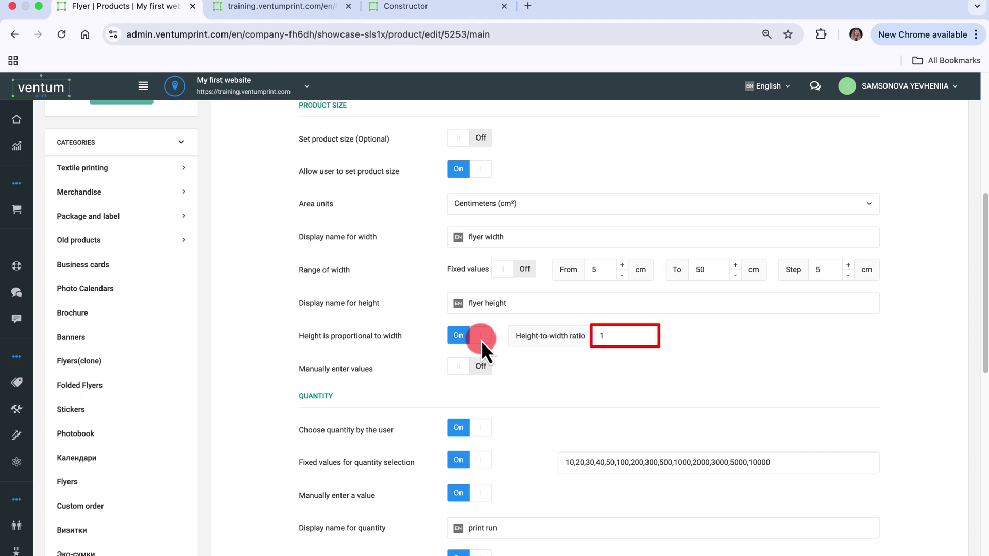
pyautogui.scroll(-8, 696, 416)
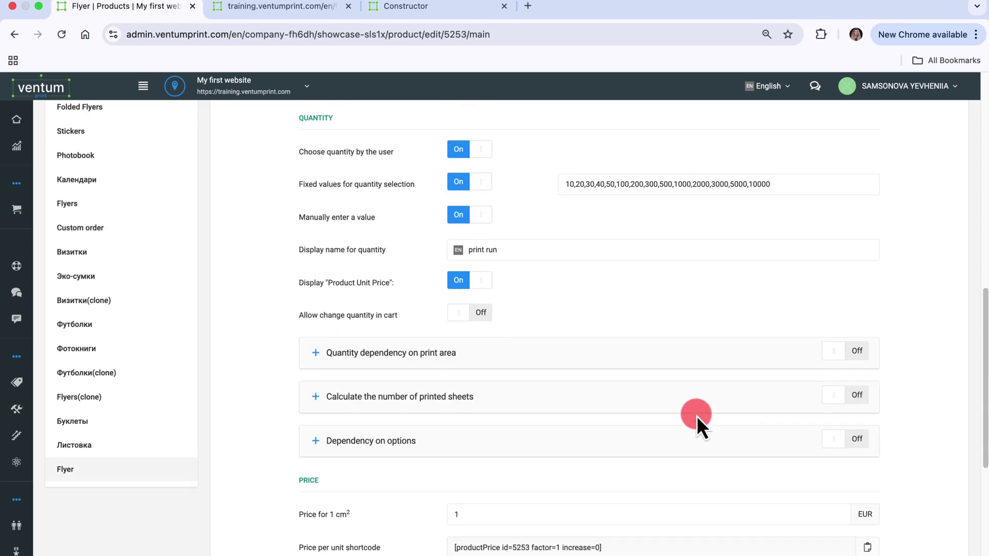
pyautogui.scroll(-3, 697, 417)
pyautogui.click(854, 401)
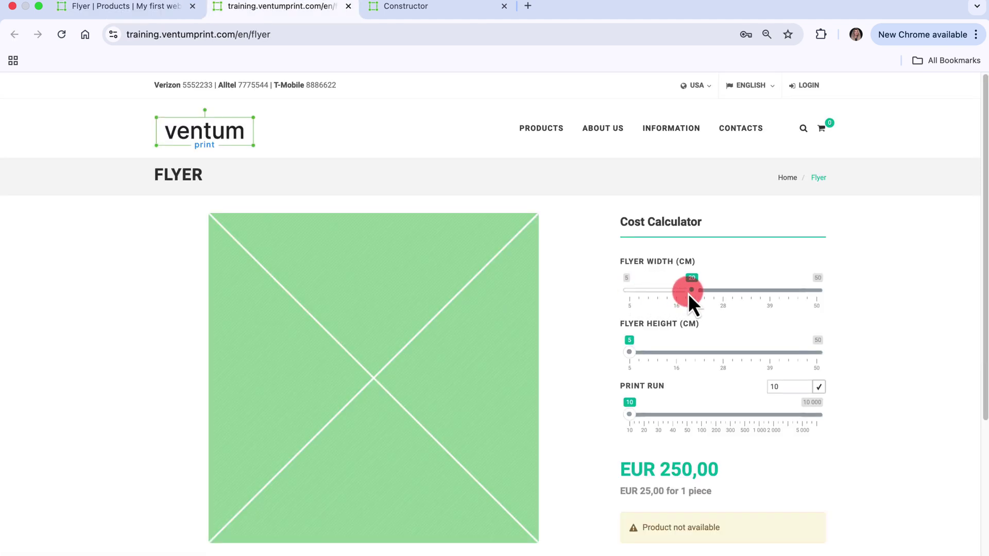
# - Test a flyer width of 30 cm in the public cost calculator and set the product's height-to-width ratio to 5
pyautogui.moveTo(689, 295); pyautogui.dragTo(730, 293)
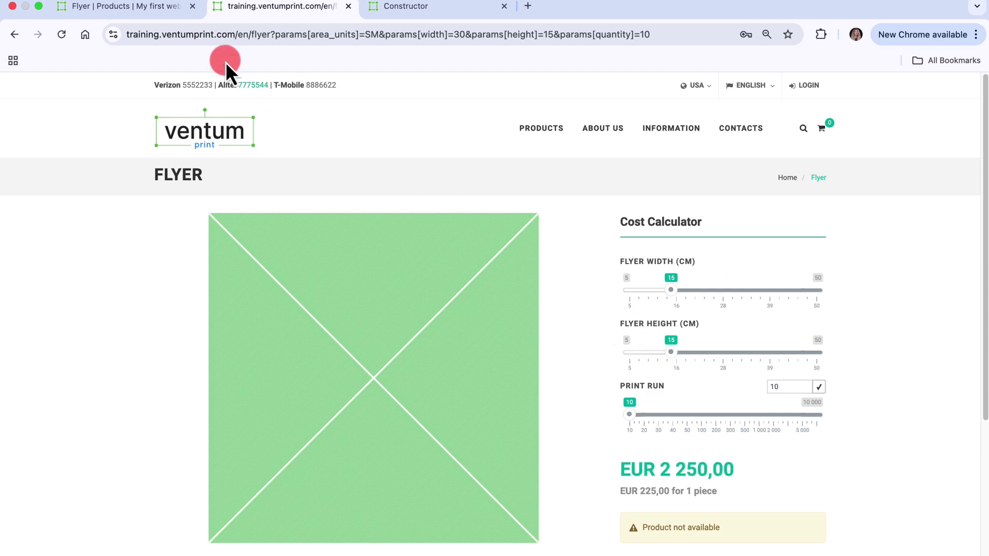
pyautogui.click(151, 12)
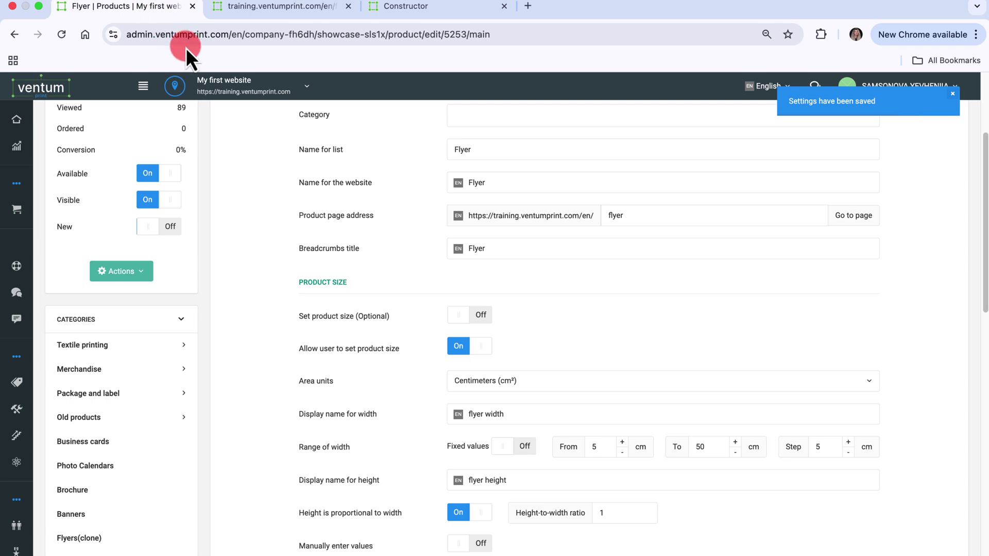
pyautogui.click(639, 514)
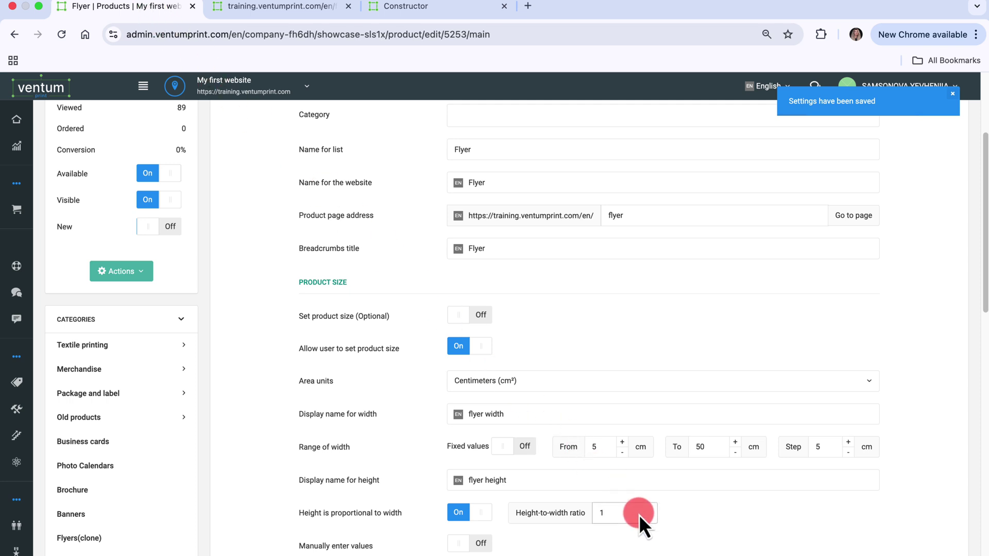
pyautogui.press('BackSpace')
pyautogui.write('5')
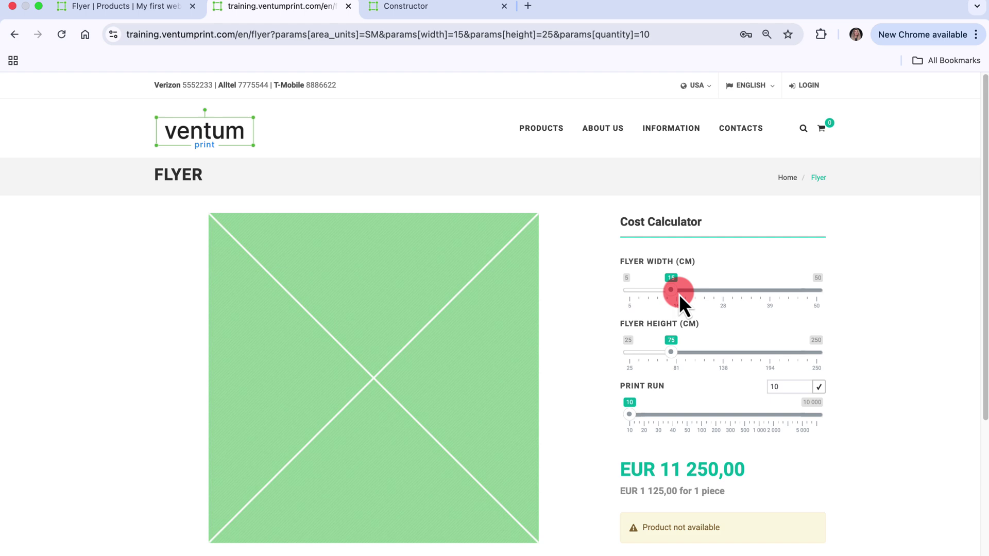
# - Set the height-to-width ratio to 0.2 and test it with a flyer width of 20 cm in the public cost calculator
pyautogui.hotkey('ctrl', 'shift', 'Tab')
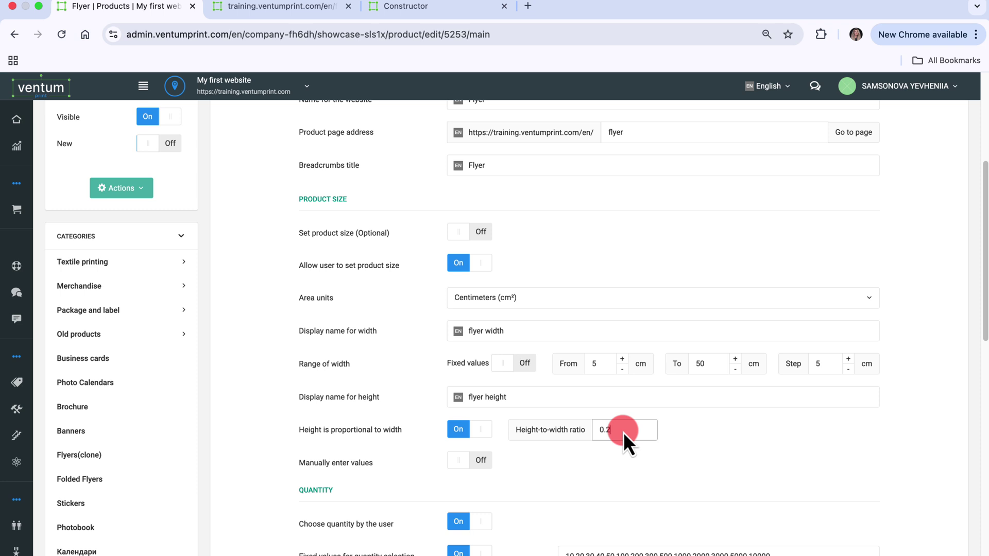
pyautogui.hotkey('ctrl', 'Tab')
pyautogui.moveTo(670, 292); pyautogui.dragTo(693, 293)
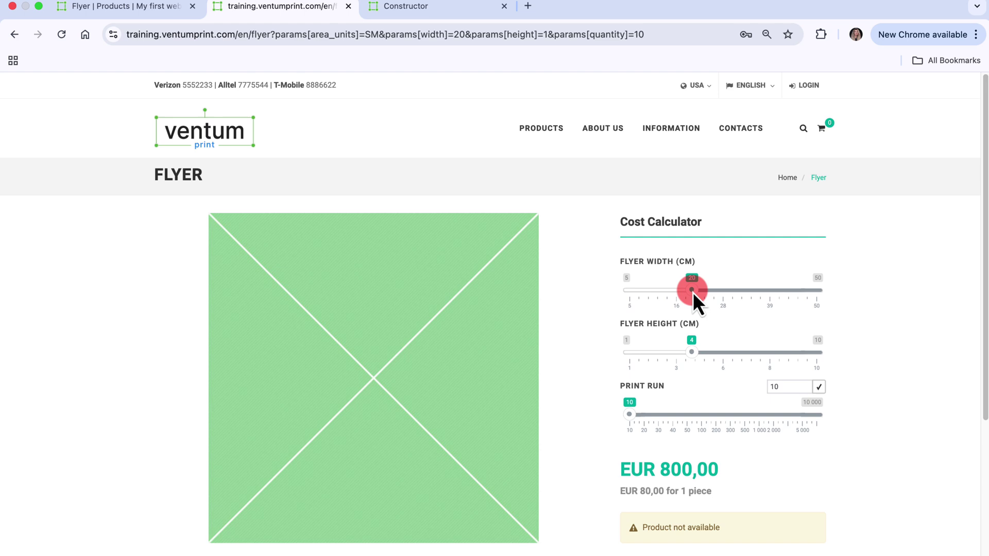
# - In the product settings, turn off proportional height, allow size values to be entered manually, and check the size fields on the public flyer page
pyautogui.hotkey('ctrl', 'shift', 'Tab')
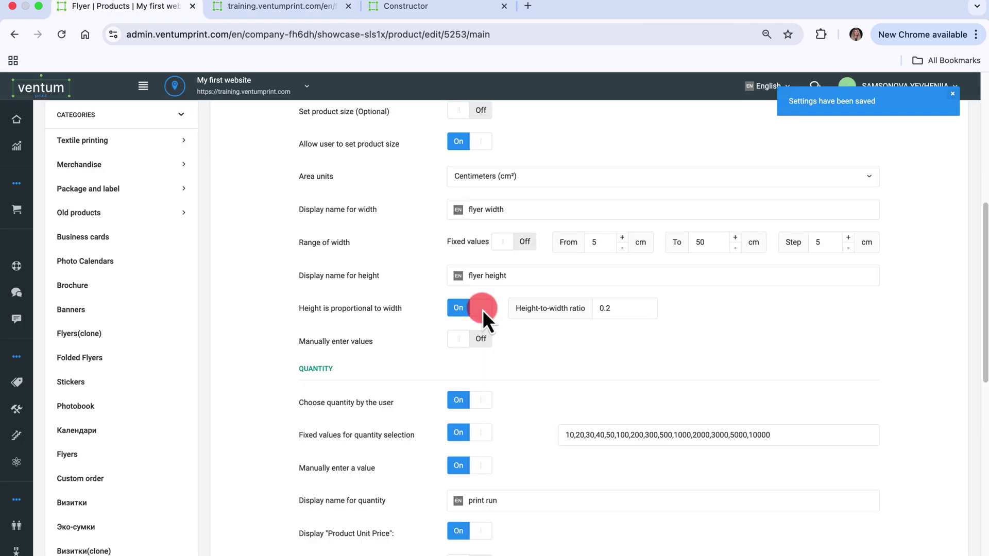
pyautogui.click(482, 308)
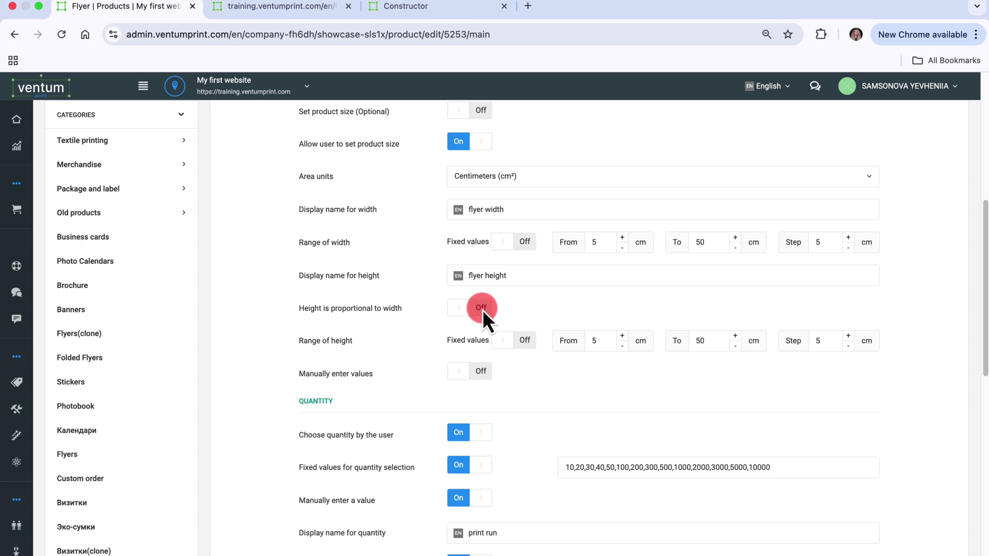
pyautogui.click(485, 372)
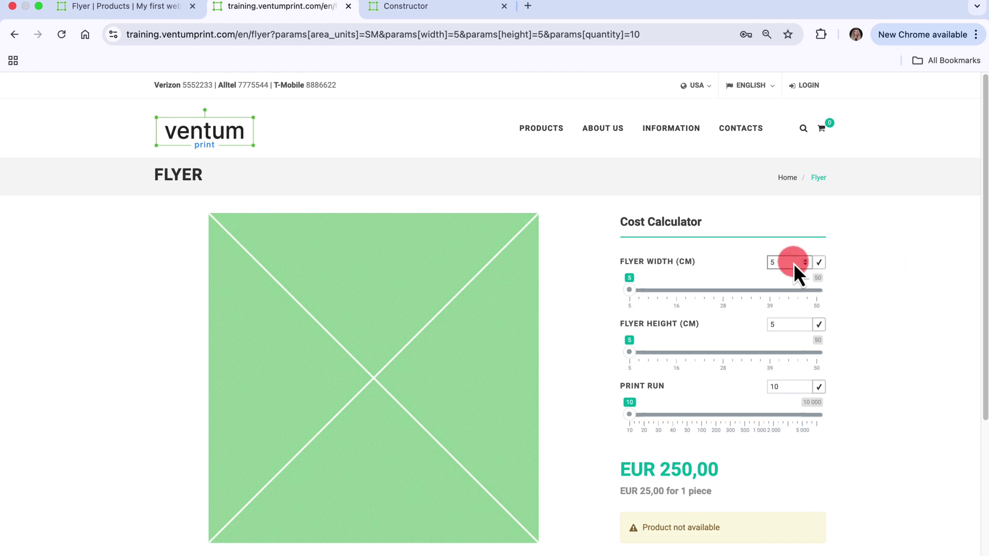
pyautogui.press('Return')
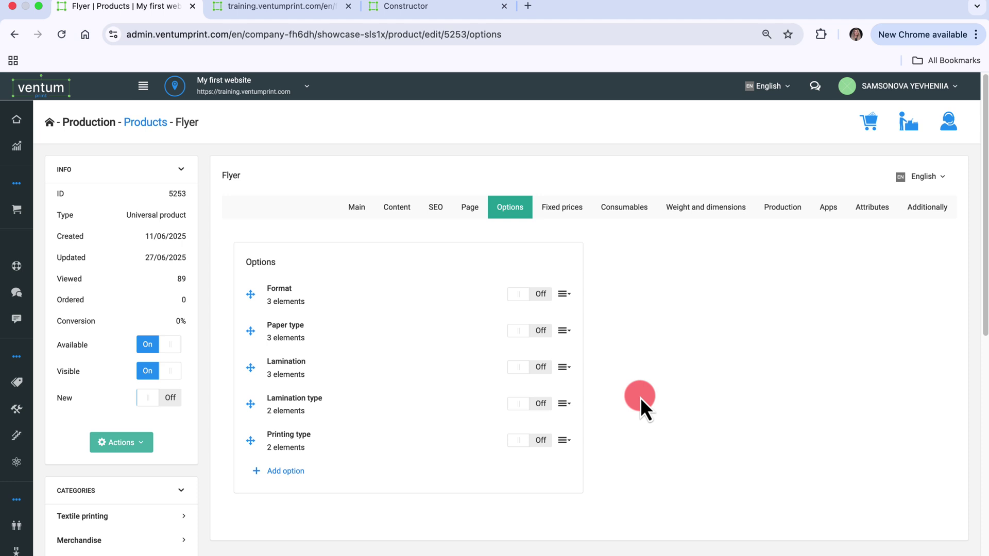
# - Enable the Paper type option for the flyer and open its list of elements
pyautogui.click(543, 333)
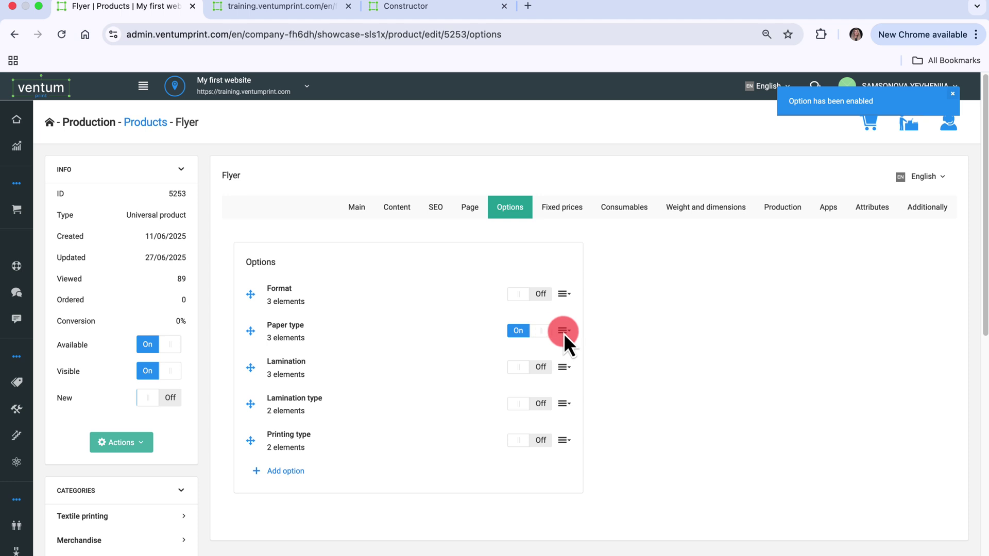
pyautogui.click(564, 332)
pyautogui.click(546, 376)
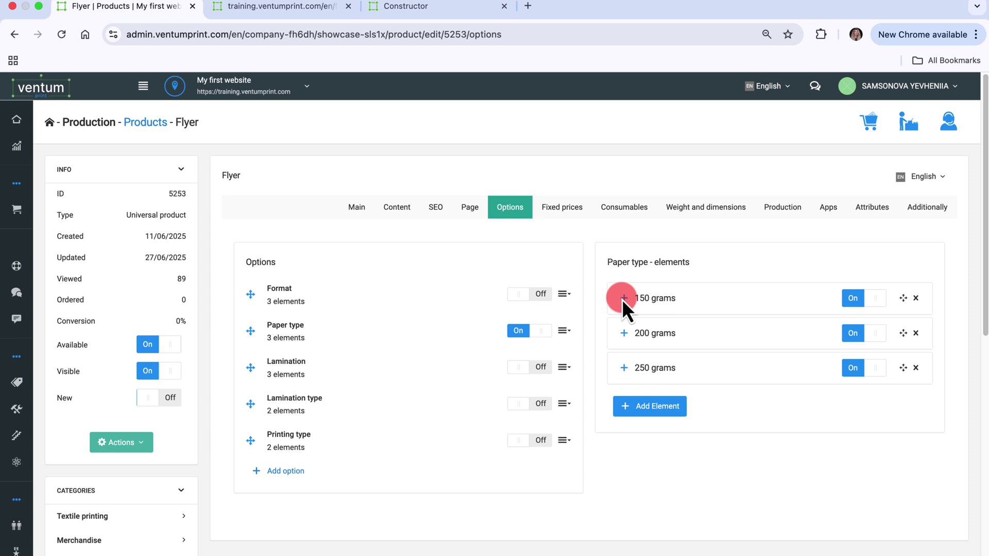
# - Check the price set for each Paper type element: 150 grams, 200 grams and 250 grams
pyautogui.click(624, 299)
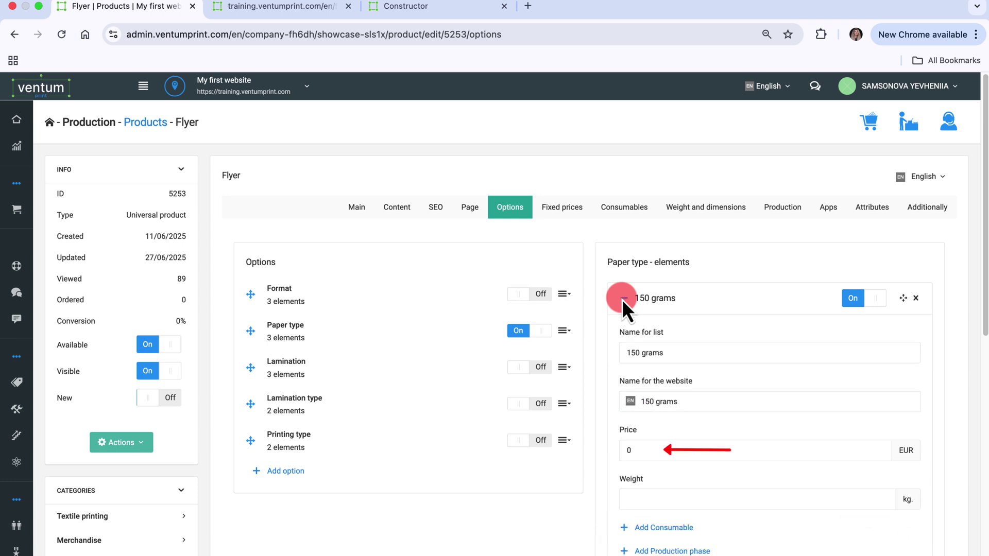
pyautogui.click(623, 299)
pyautogui.click(624, 333)
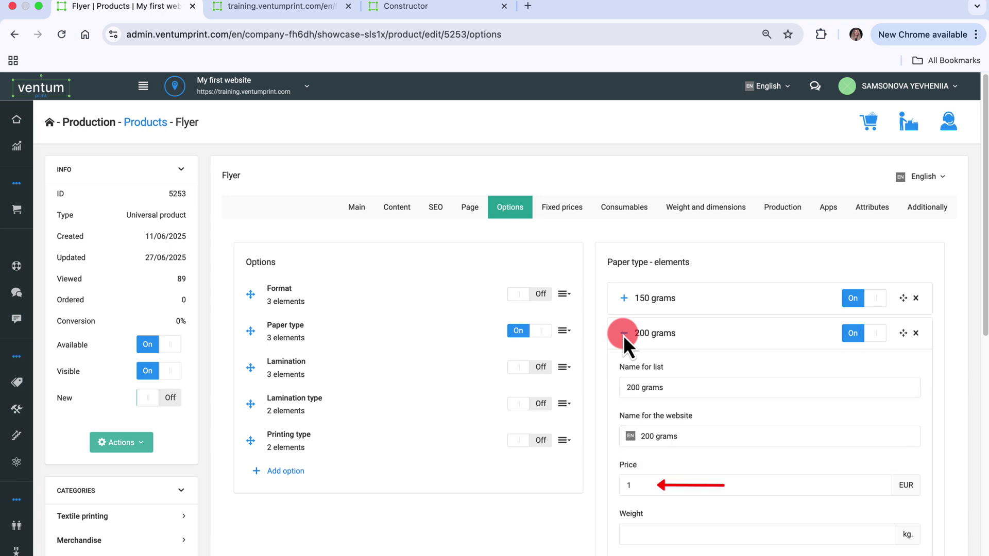
pyautogui.click(624, 334)
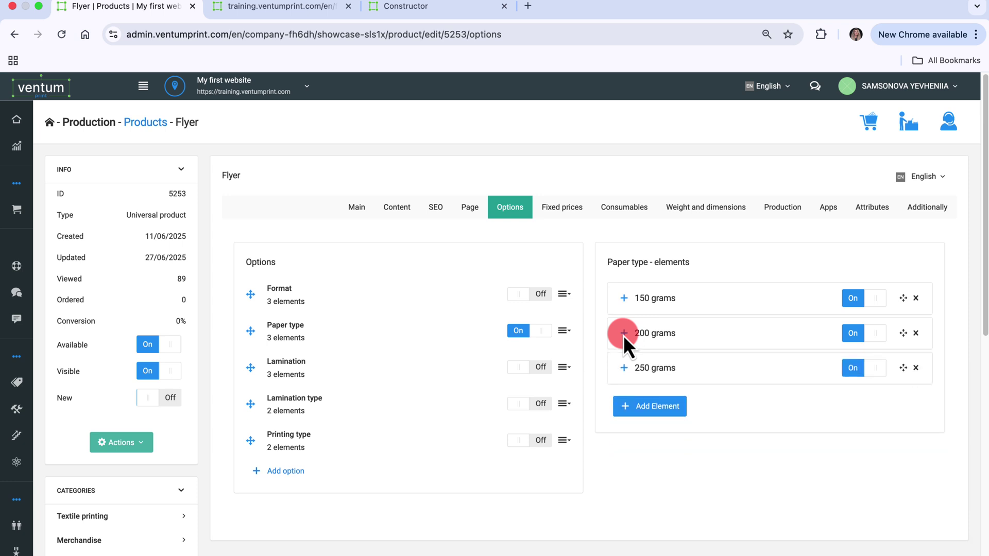
pyautogui.click(622, 369)
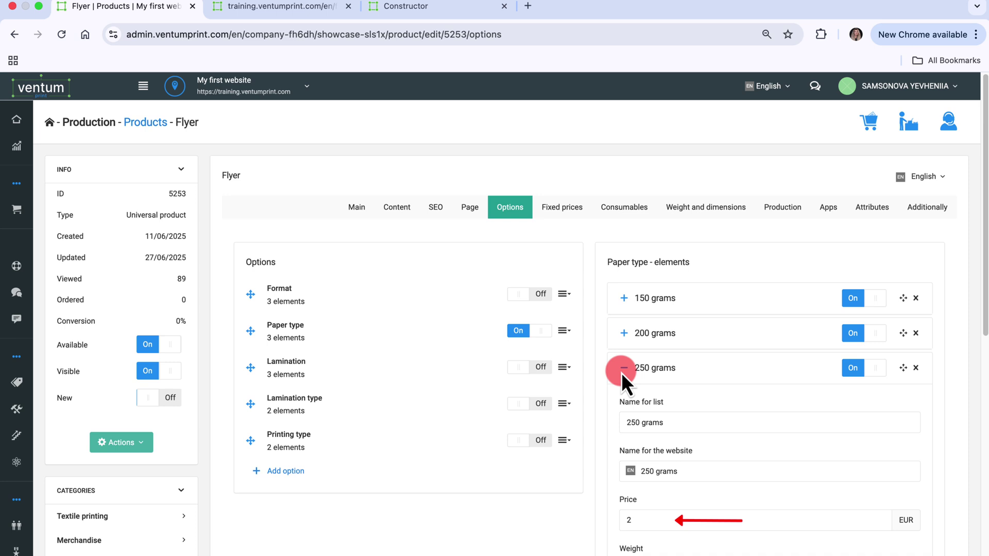
pyautogui.click(622, 372)
# - Open the Paper type option's settings and review its cost calculation type and coefficients
pyautogui.click(562, 332)
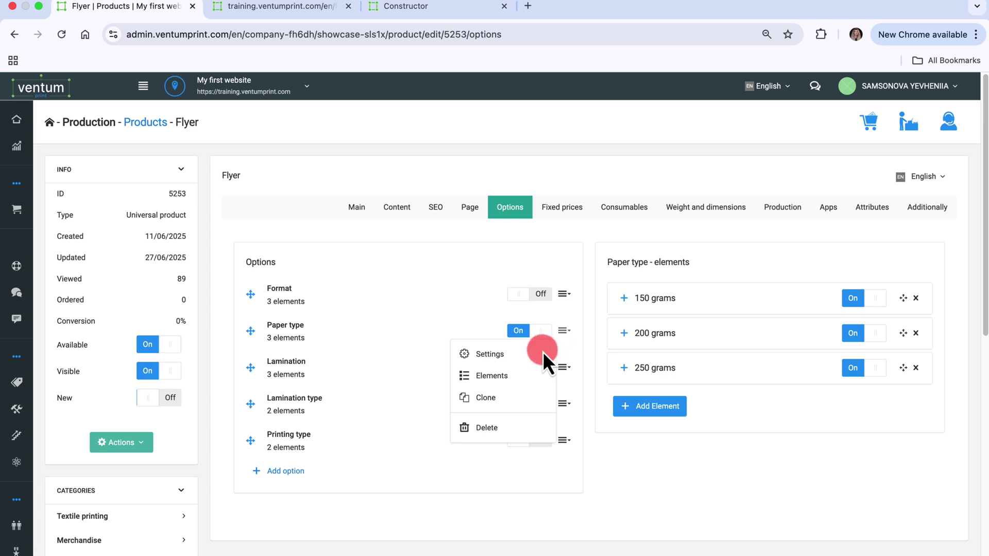
pyautogui.click(543, 353)
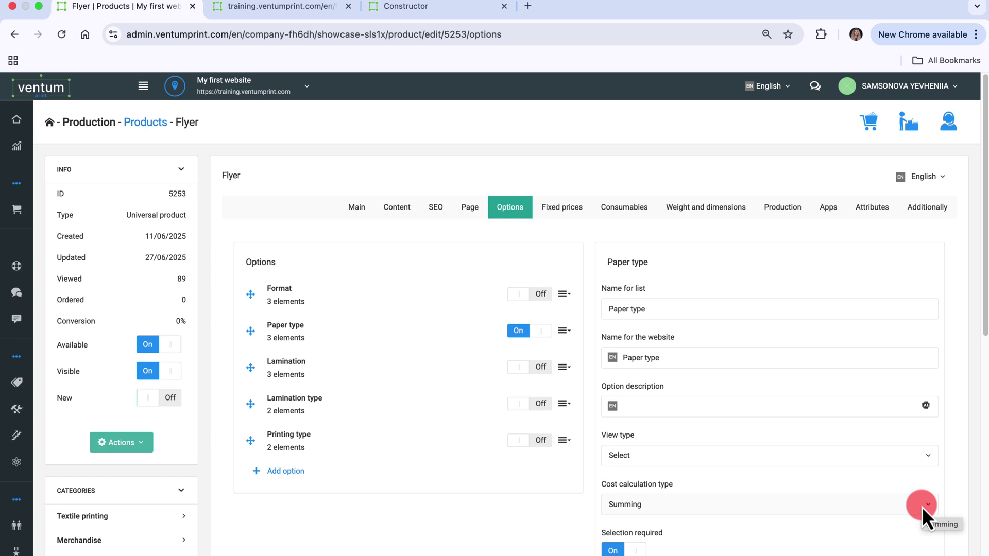
pyautogui.scroll(-5, 922, 507)
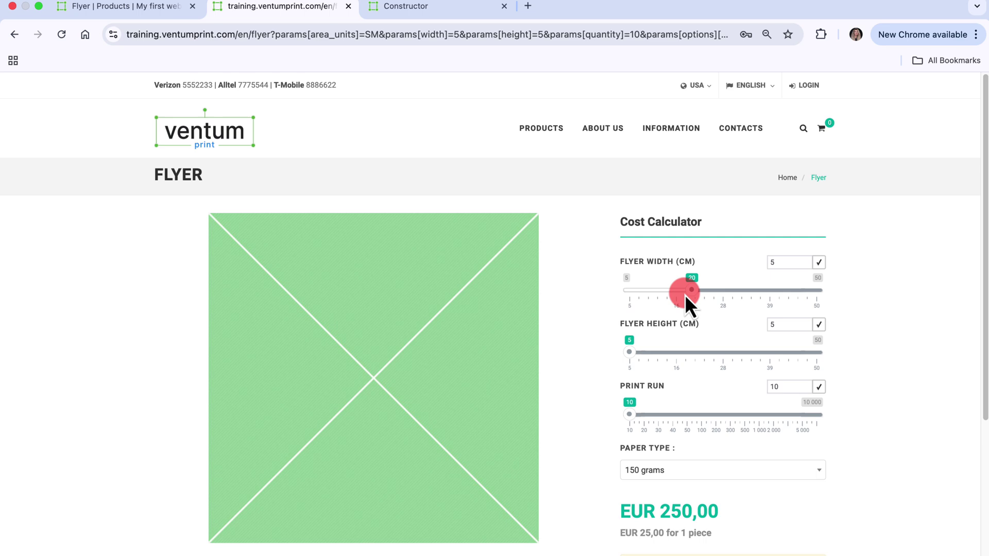
# - In the public cost calculator, set the flyer size to 20 × 20 cm and compare the prices for 150 grams and 200 grams paper
pyautogui.moveTo(630, 352); pyautogui.dragTo(685, 355)
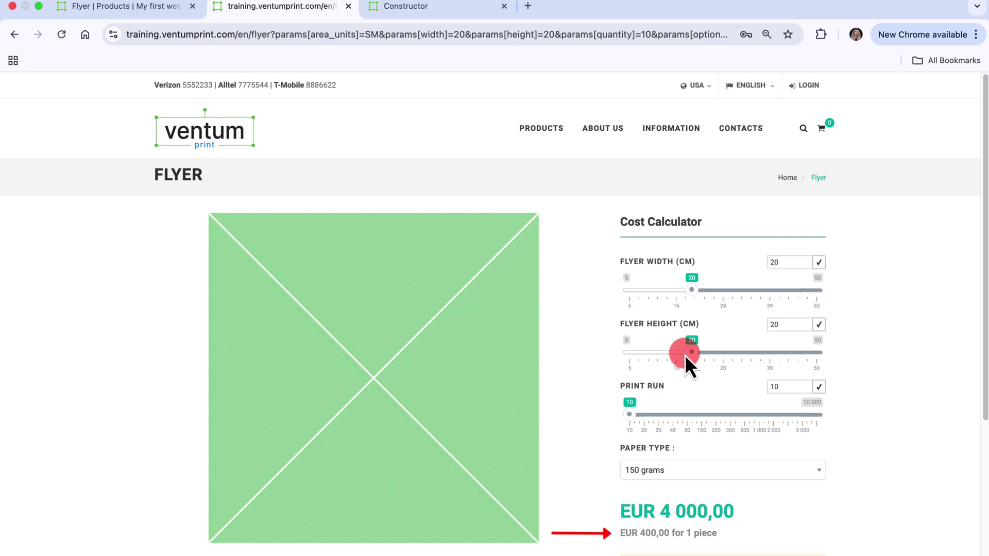
pyautogui.click(814, 464)
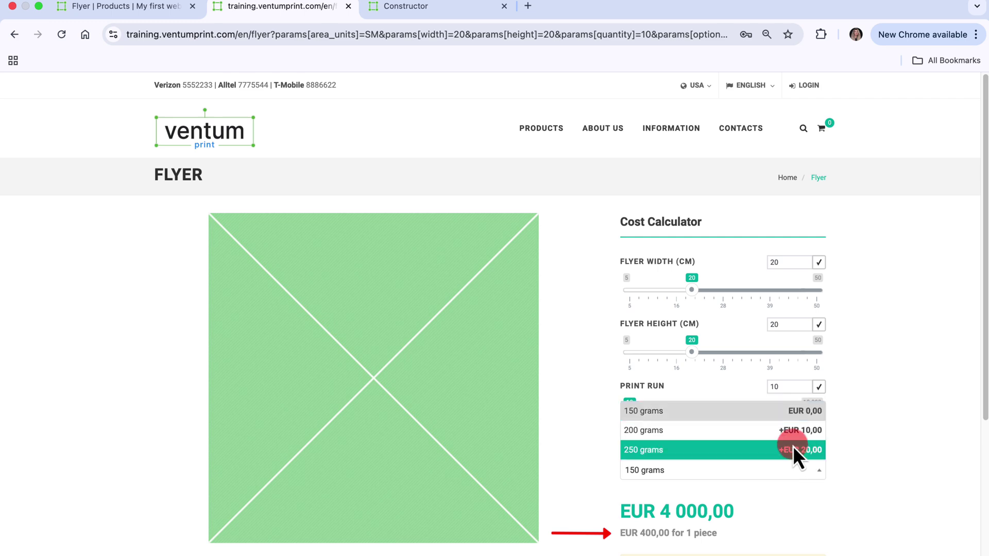
pyautogui.click(748, 410)
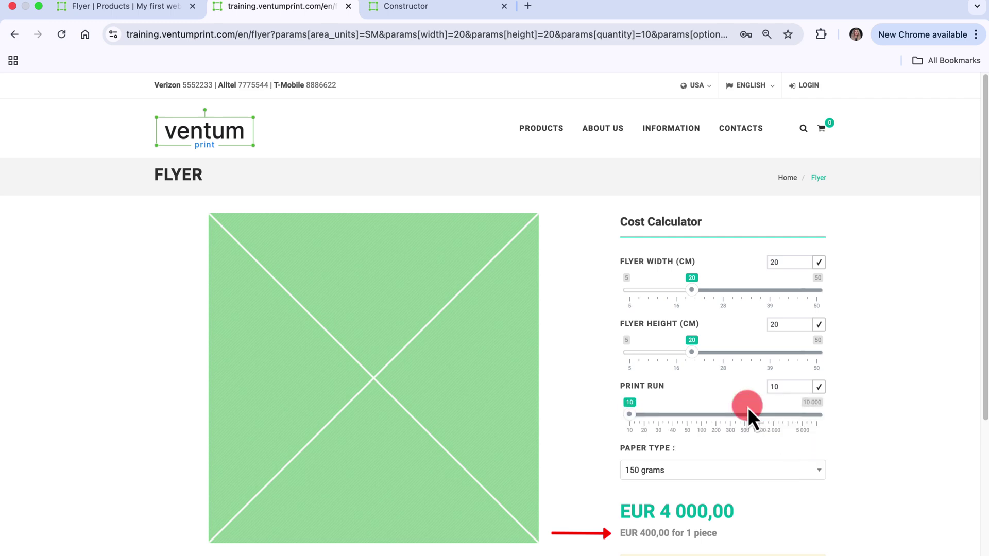
pyautogui.click(820, 471)
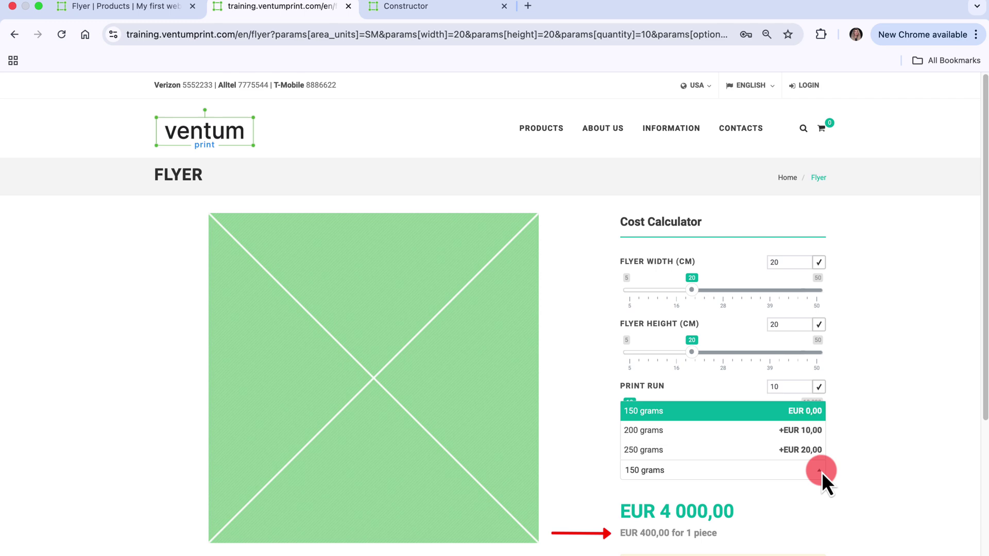
pyautogui.click(755, 429)
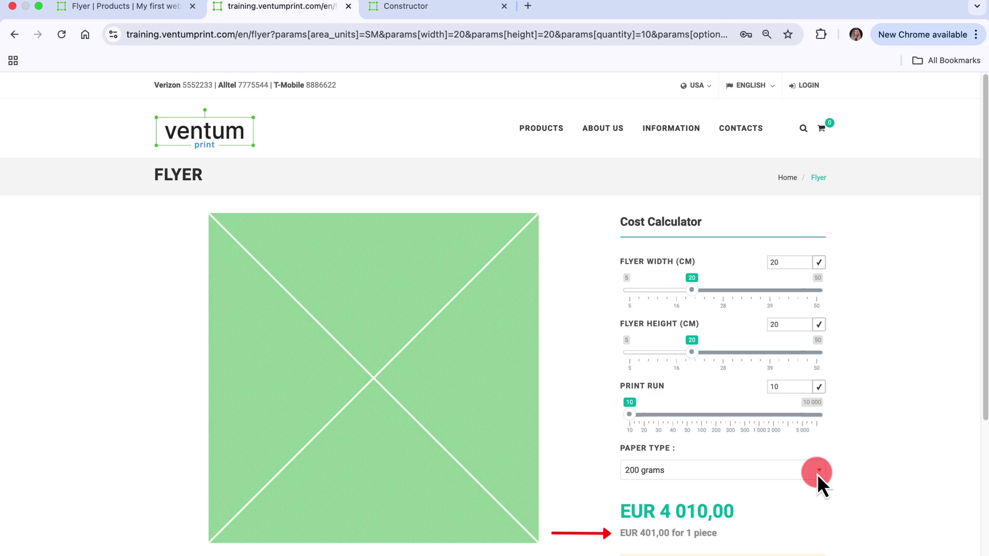
# - Add a second coefficient to the Paper type option in the product settings and set it to Area
pyautogui.hotkey('ctrl', 'shift', 'Tab')
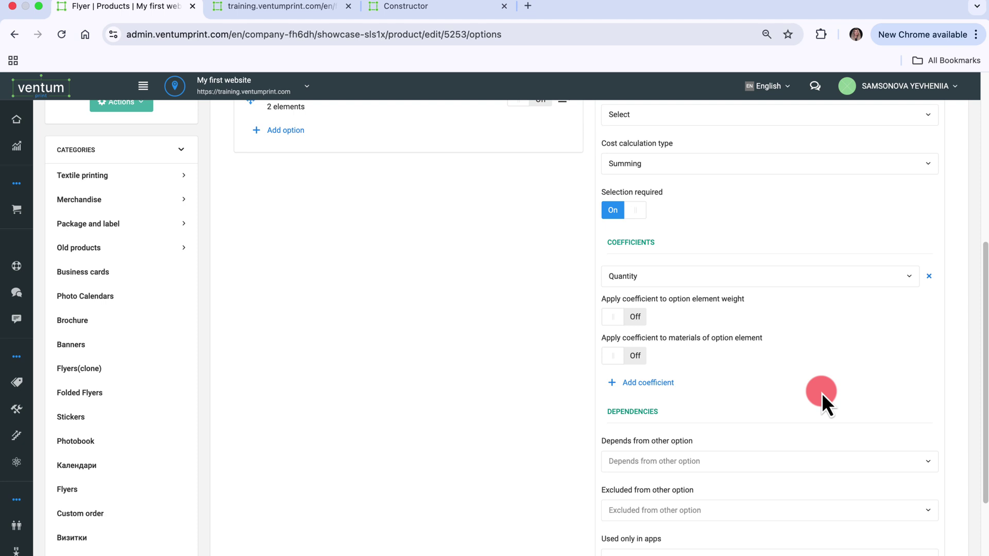
pyautogui.click(668, 385)
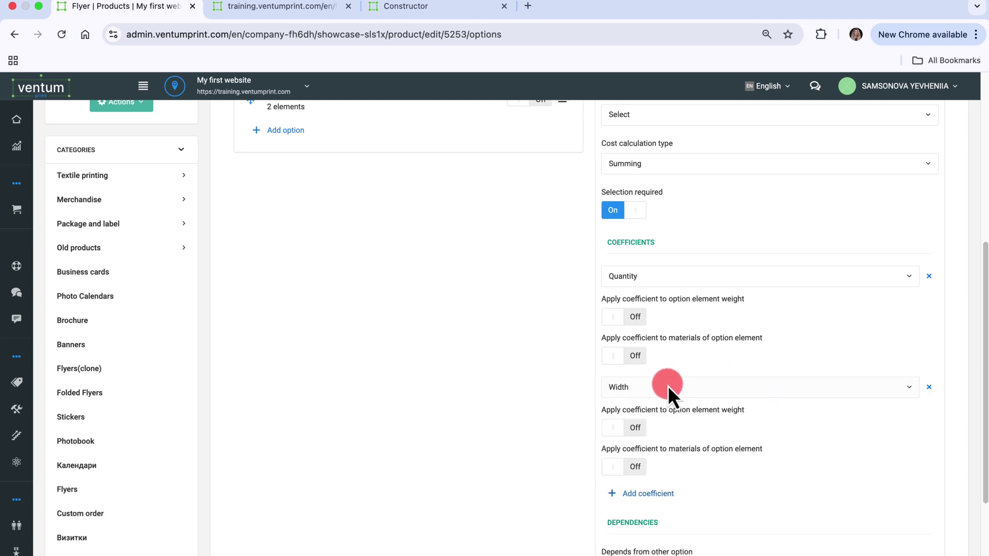
pyautogui.click(902, 391)
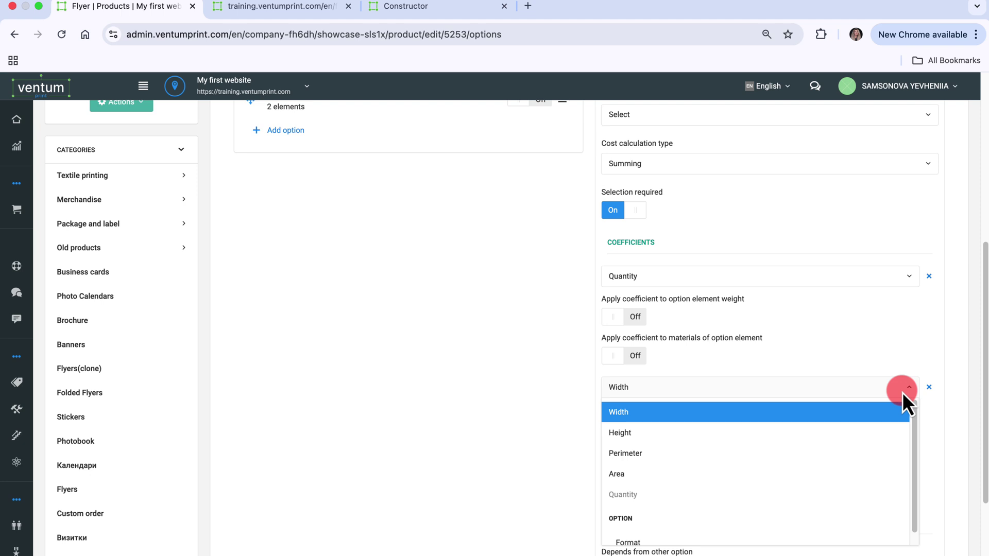
pyautogui.click(845, 474)
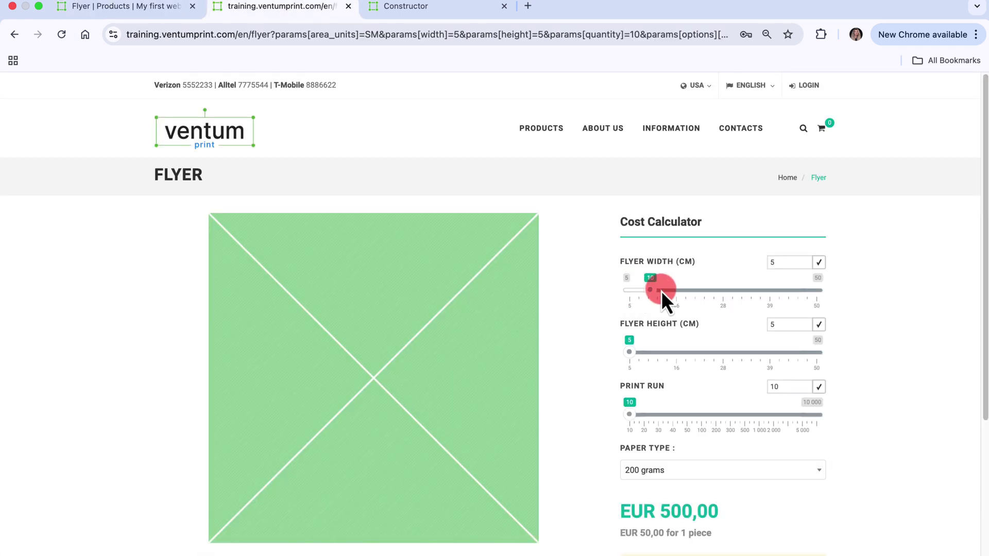
# - Set the flyer size to 20 × 20 cm in the public calculator and check the price with 150, 200 and 250 grams paper
pyautogui.moveTo(660, 290); pyautogui.dragTo(694, 292)
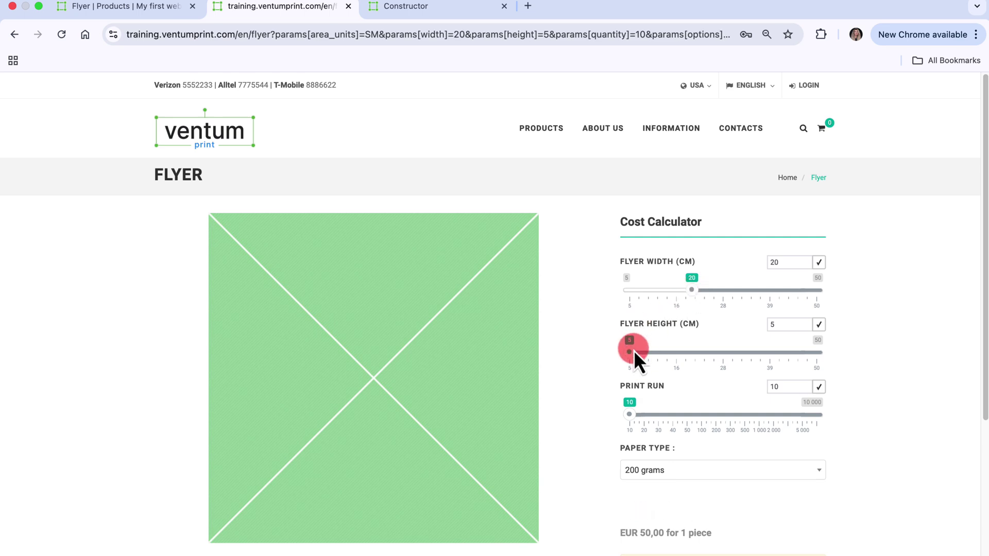
pyautogui.moveTo(635, 354); pyautogui.dragTo(696, 355)
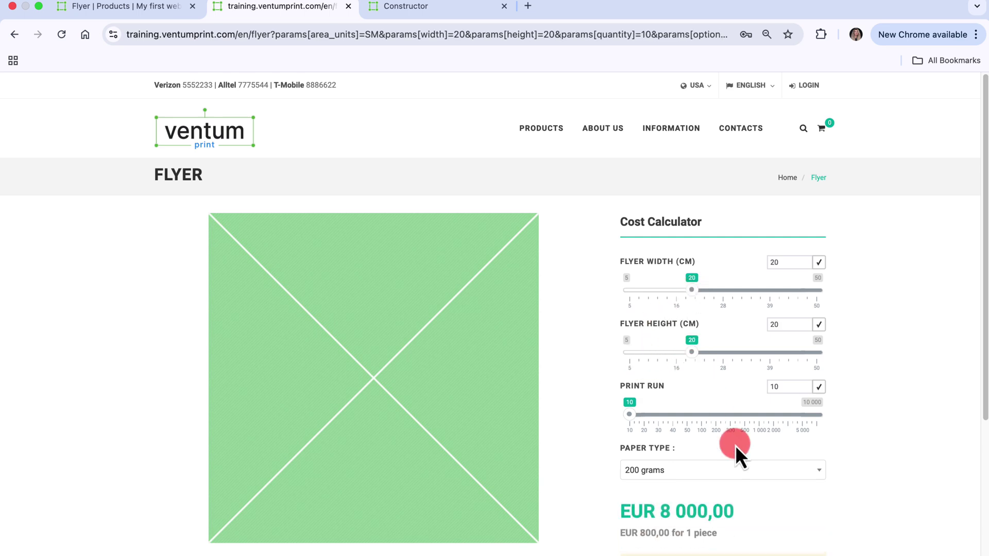
pyautogui.click(760, 475)
pyautogui.click(739, 417)
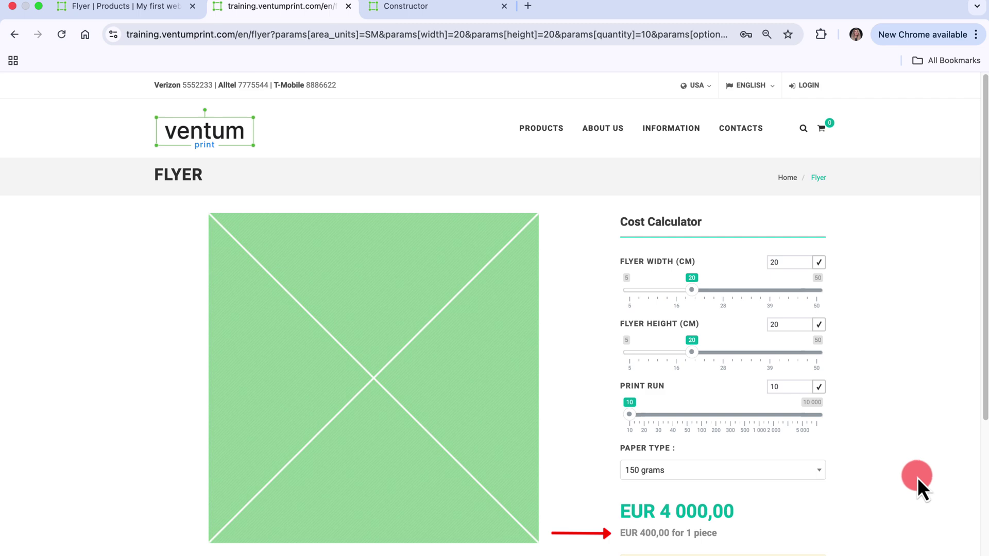
pyautogui.click(818, 474)
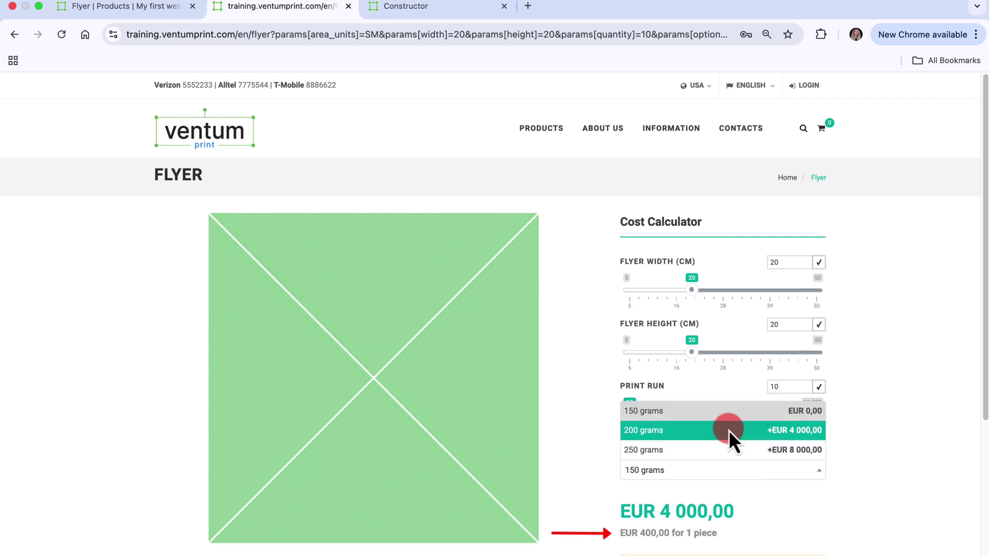
pyautogui.click(729, 430)
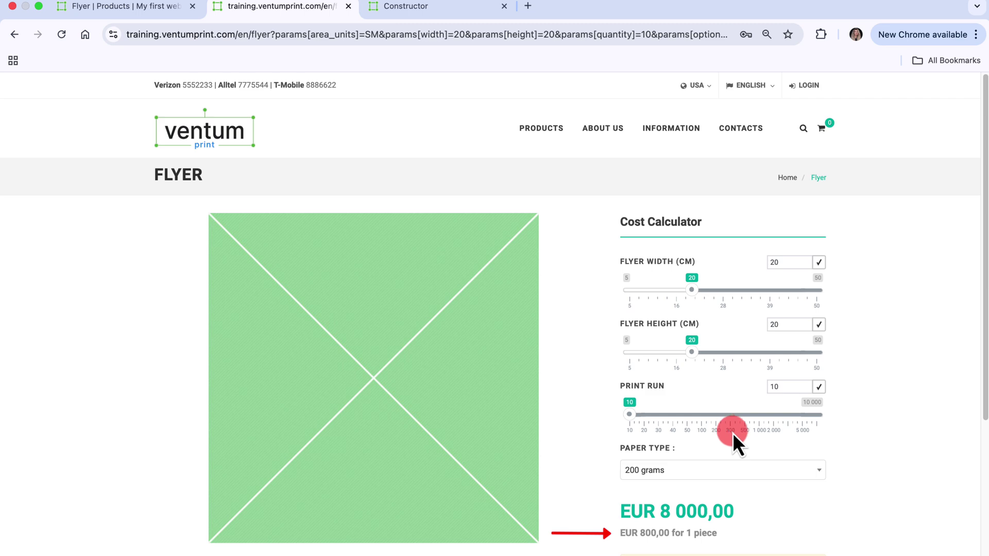
pyautogui.click(816, 476)
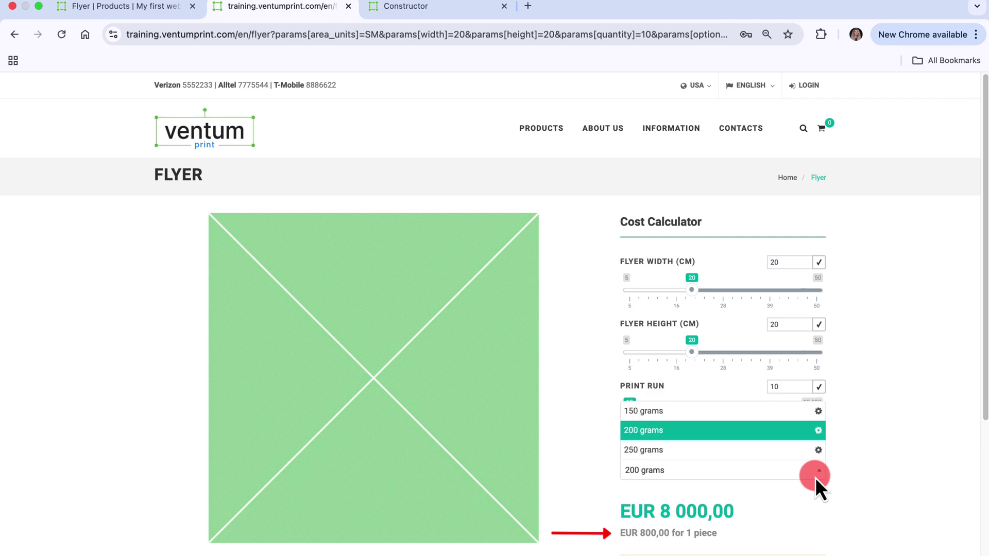
pyautogui.click(718, 454)
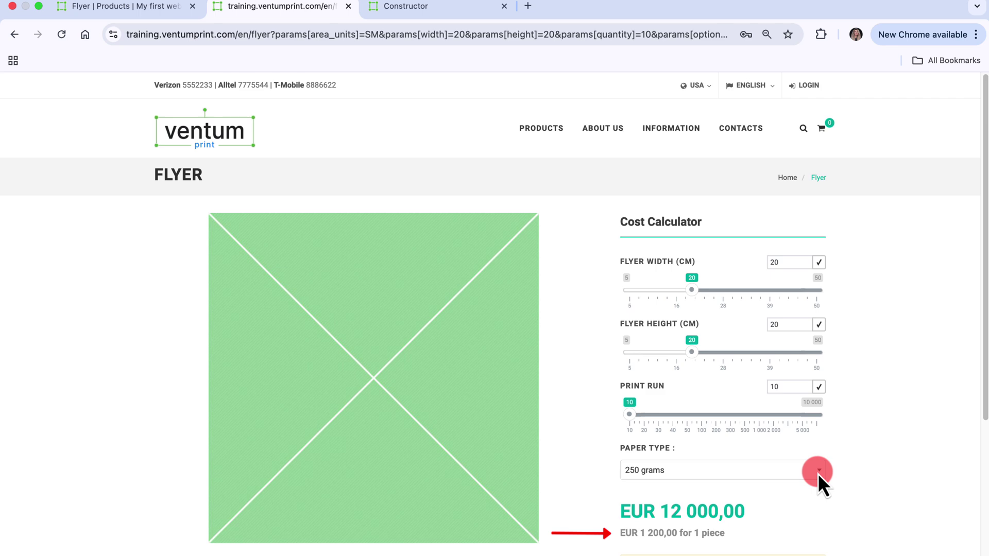
# - Change the Paper type option's second coefficient to Width in the product settings and save the option
pyautogui.press('super+alt+Left')
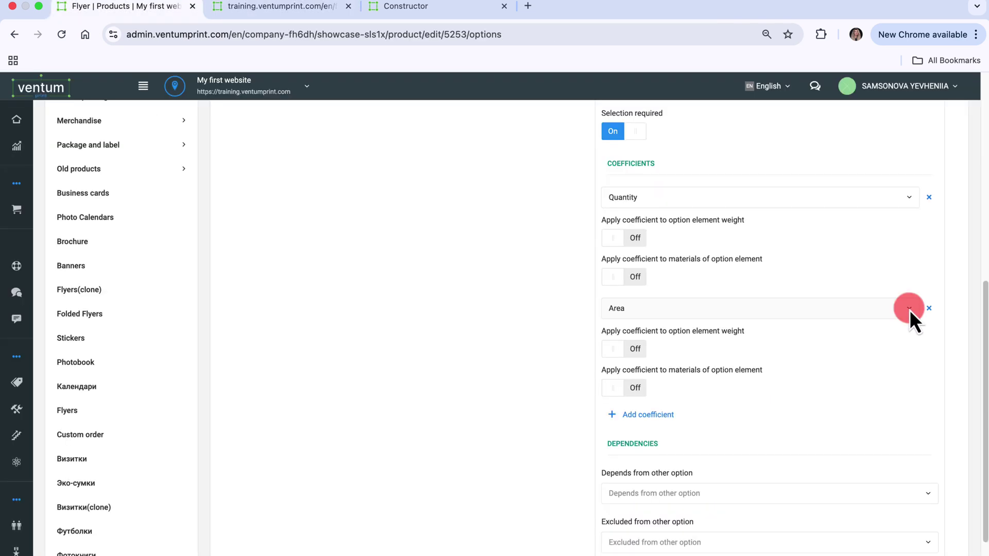
pyautogui.click(910, 309)
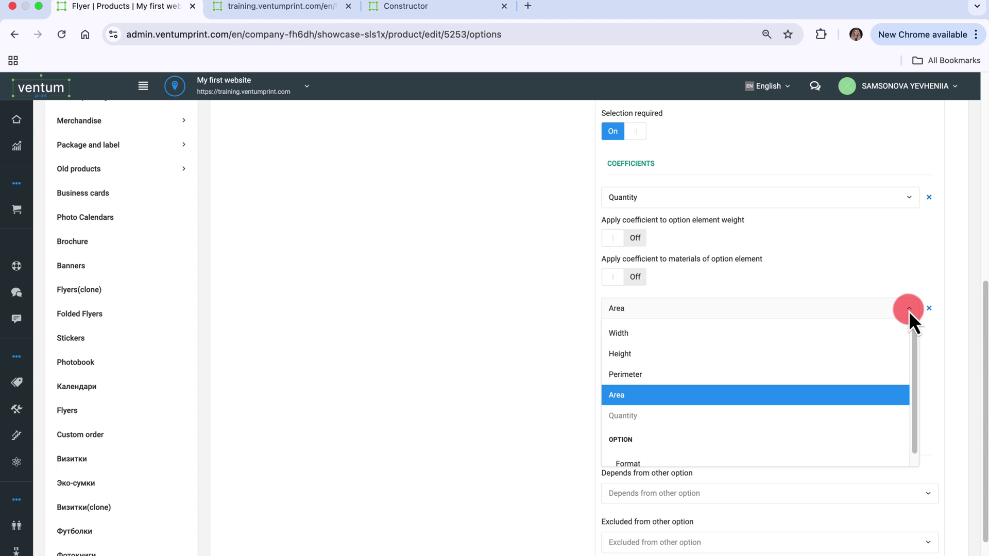
pyautogui.click(869, 341)
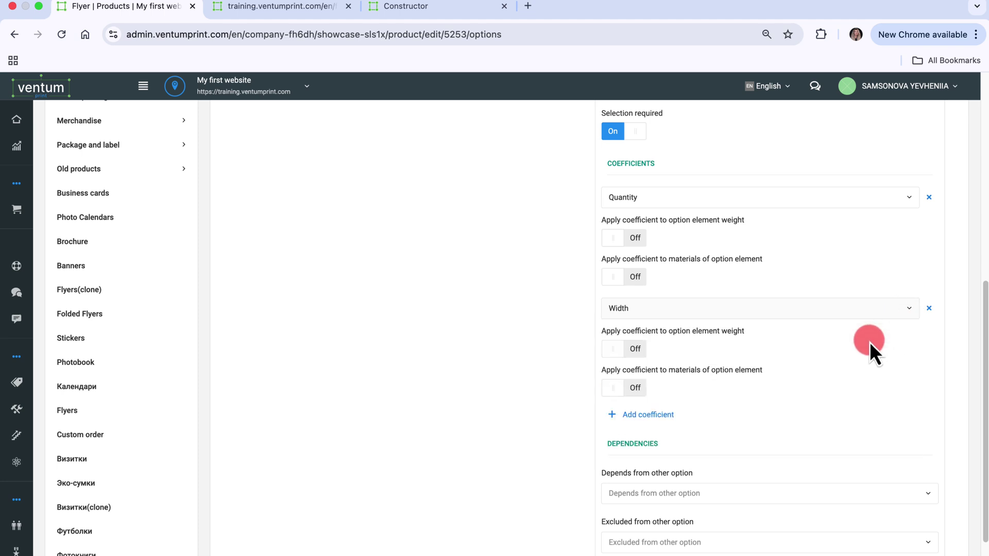
pyautogui.scroll(-5, 870, 342)
pyautogui.click(891, 491)
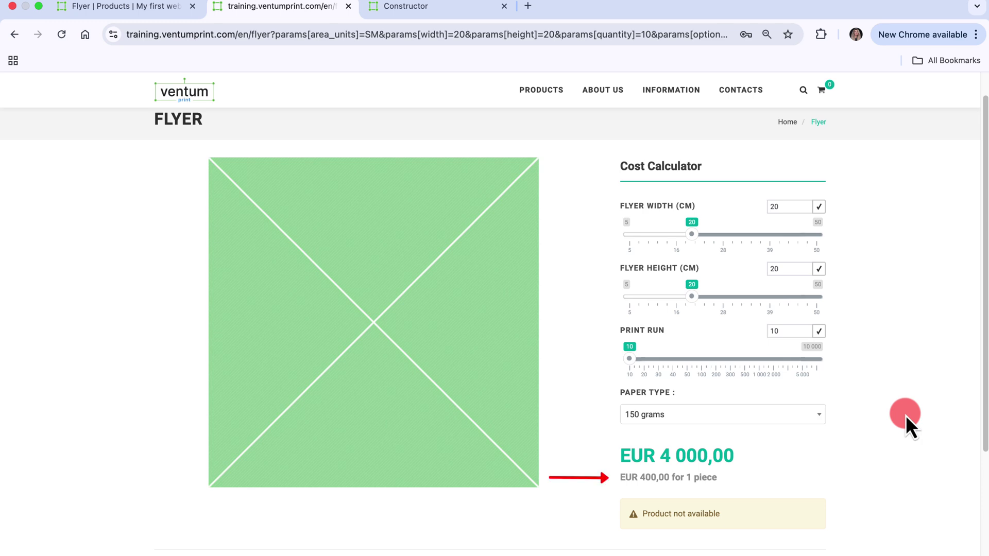
# - Check the 20 × 20 cm flyer's price in the public calculator with 200 grams and 250 grams paper
pyautogui.click(797, 417)
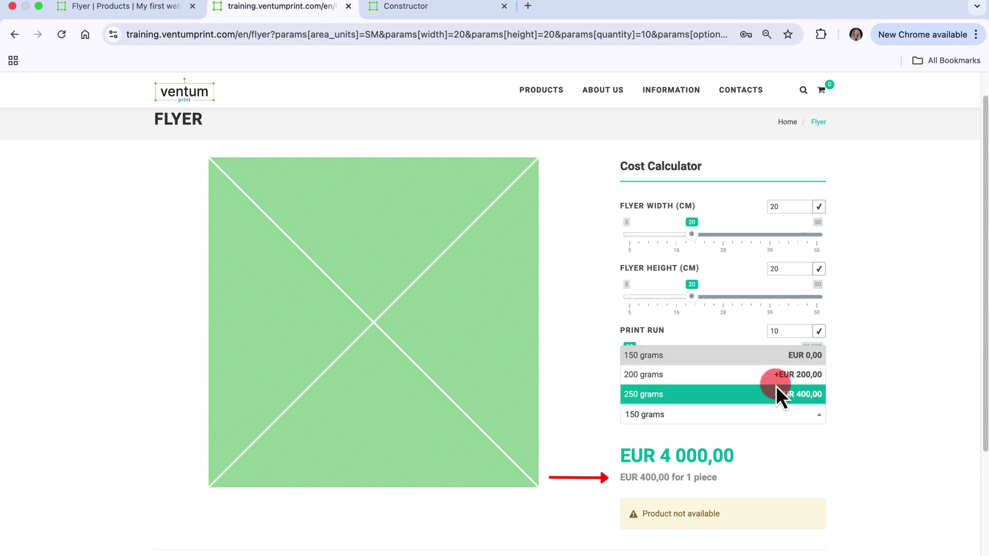
pyautogui.click(771, 376)
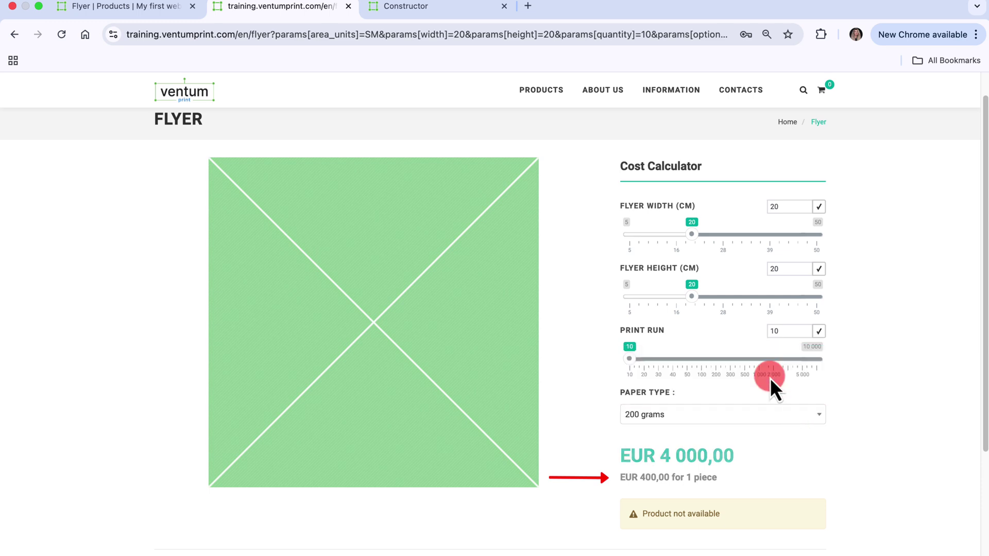
pyautogui.click(821, 416)
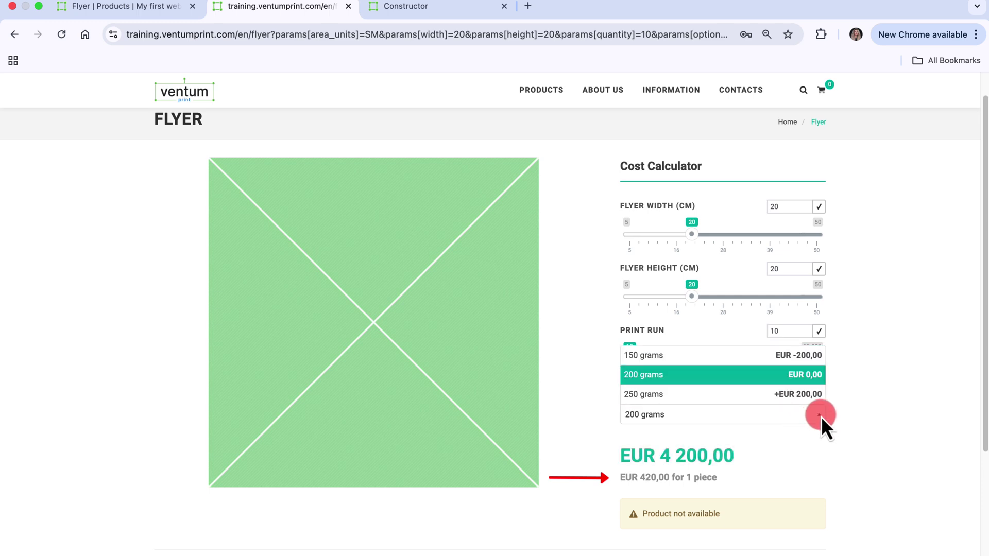
pyautogui.click(735, 397)
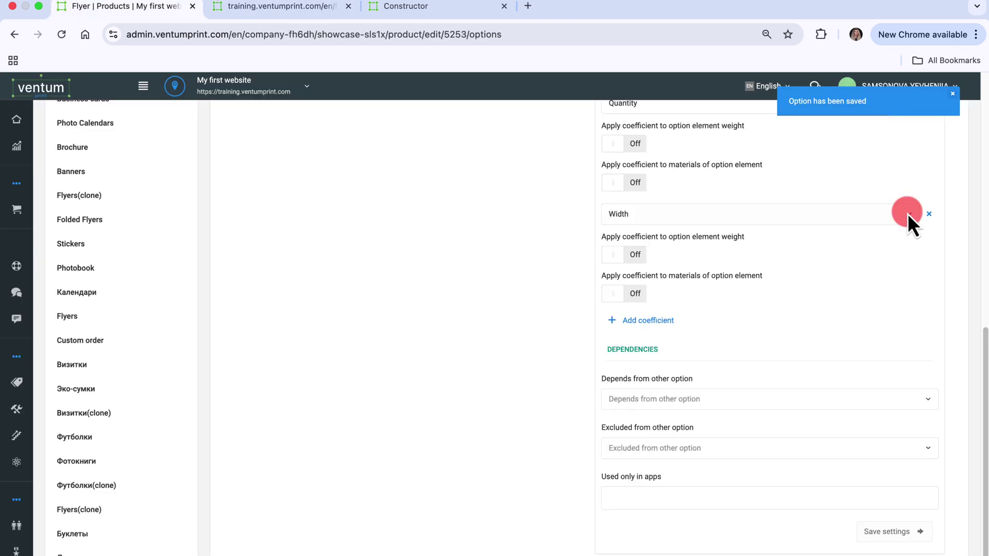
# - Open the available choices for the Paper type option's second coefficient in the product settings
pyautogui.click(908, 214)
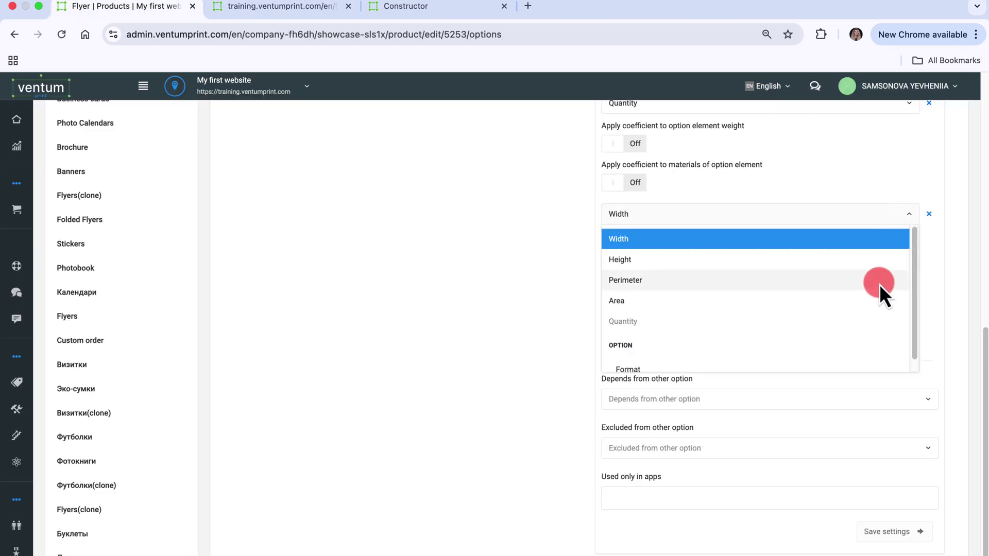